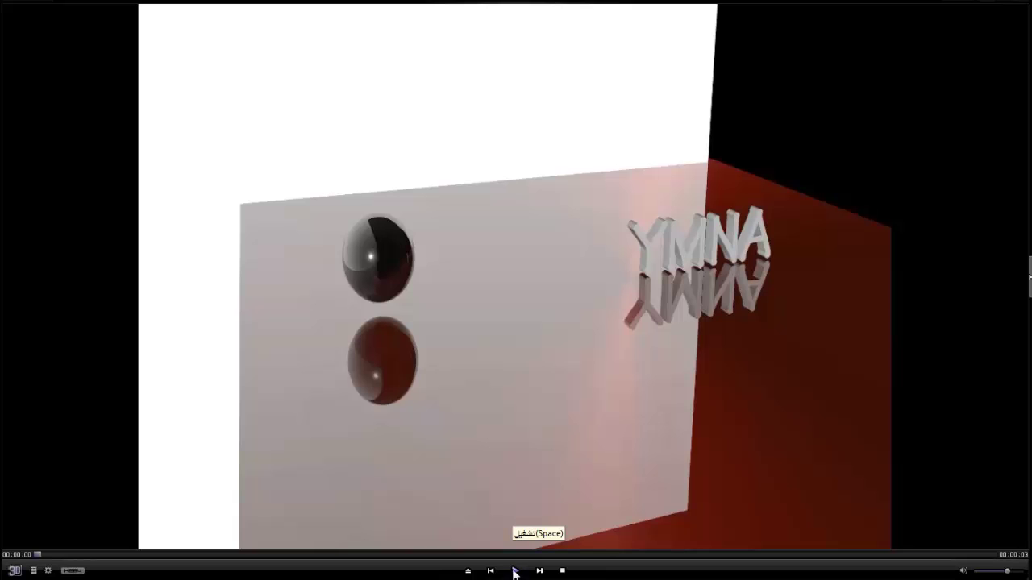
Play the rendered example clip of the YMNA text and the reflective sphere
click(514, 570)
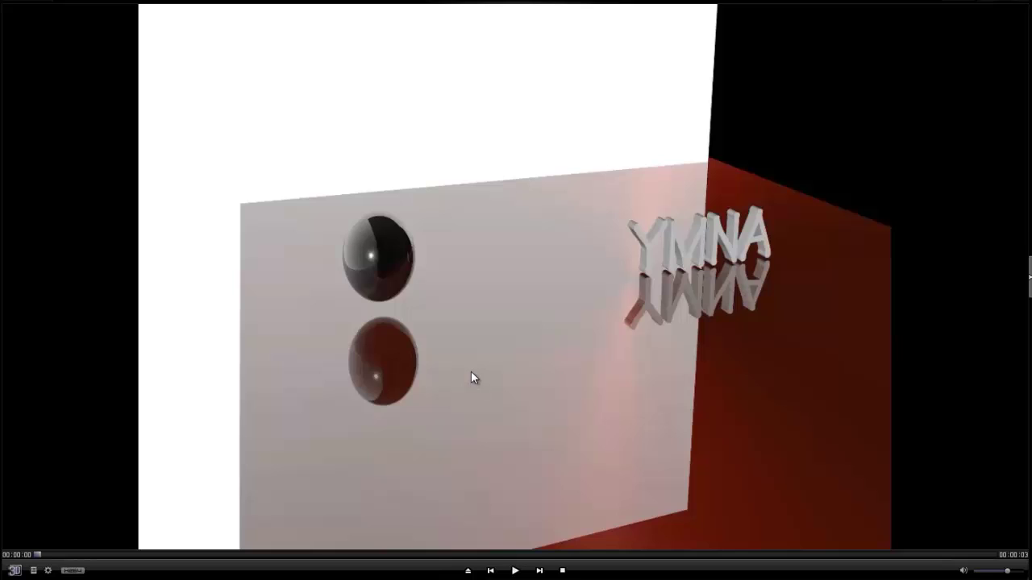
click(515, 570)
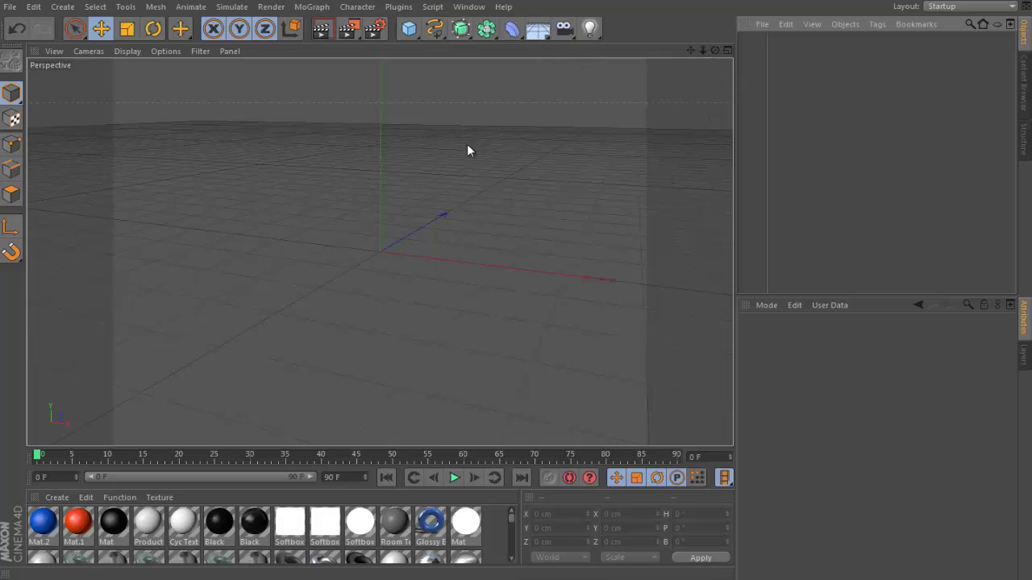
Switch to Cinema 4D and add a MoText object to the empty scene
click(322, 8)
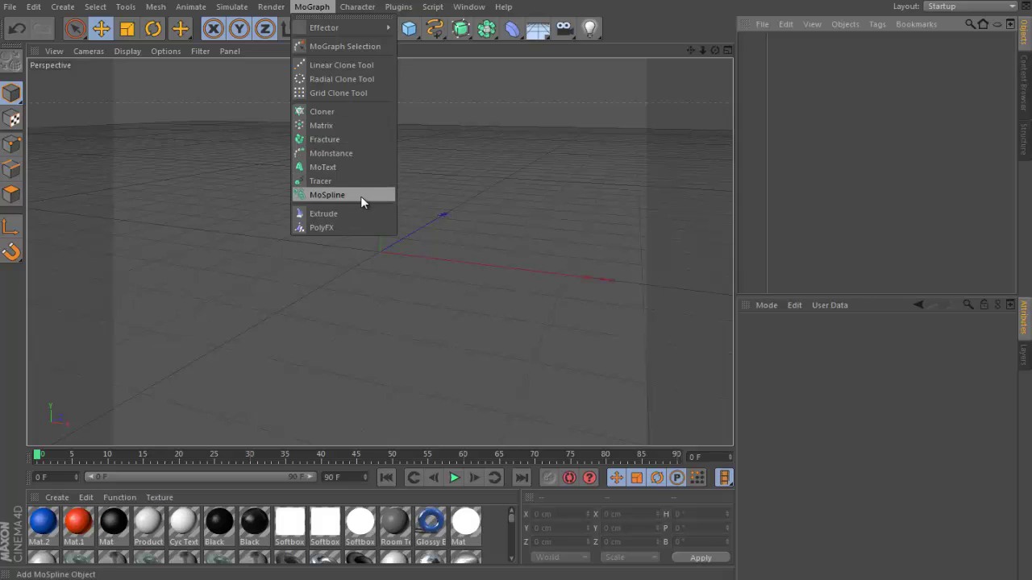
key(Escape)
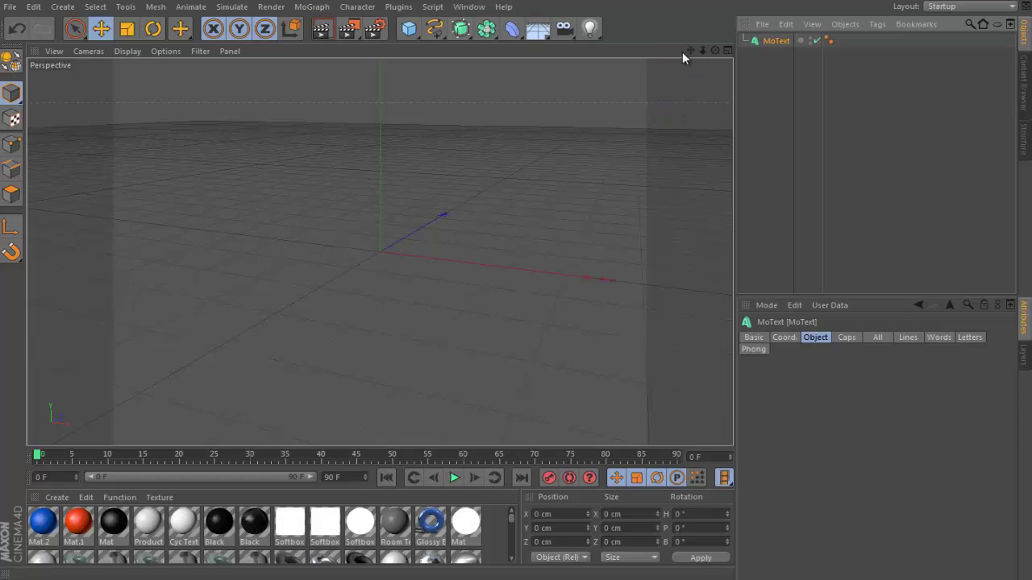
drag(691, 51, 646, 114)
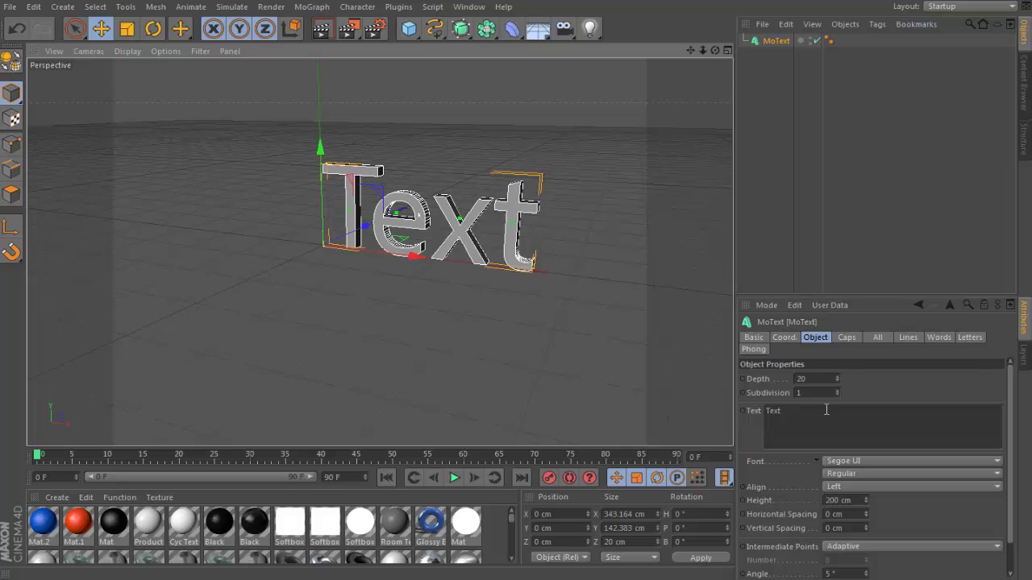
Replace the MoText object's default wording with BIGBOOM in capital letters
click(827, 410)
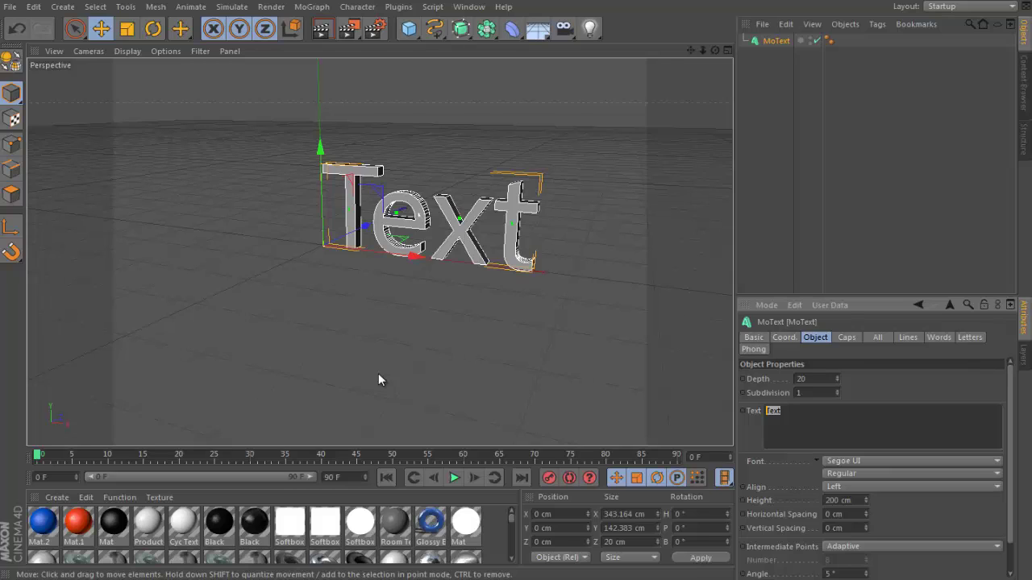
text(bigboom)
key(BackSpace)
key(BackSpace)
key(BackSpace)
key(BackSpace)
key(BackSpace)
key(BackSpace)
key(BackSpace)
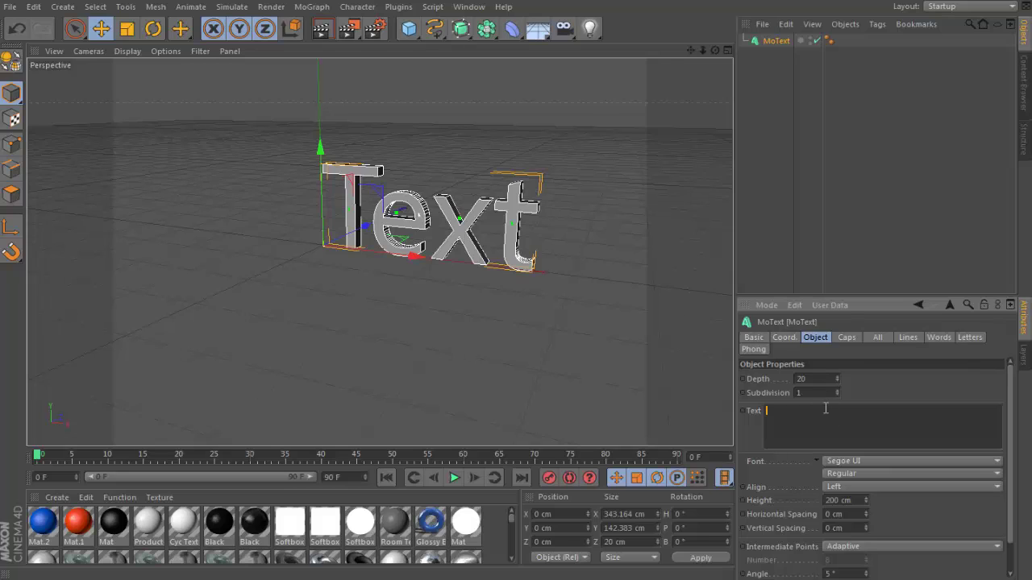
text(BIGBOOM)
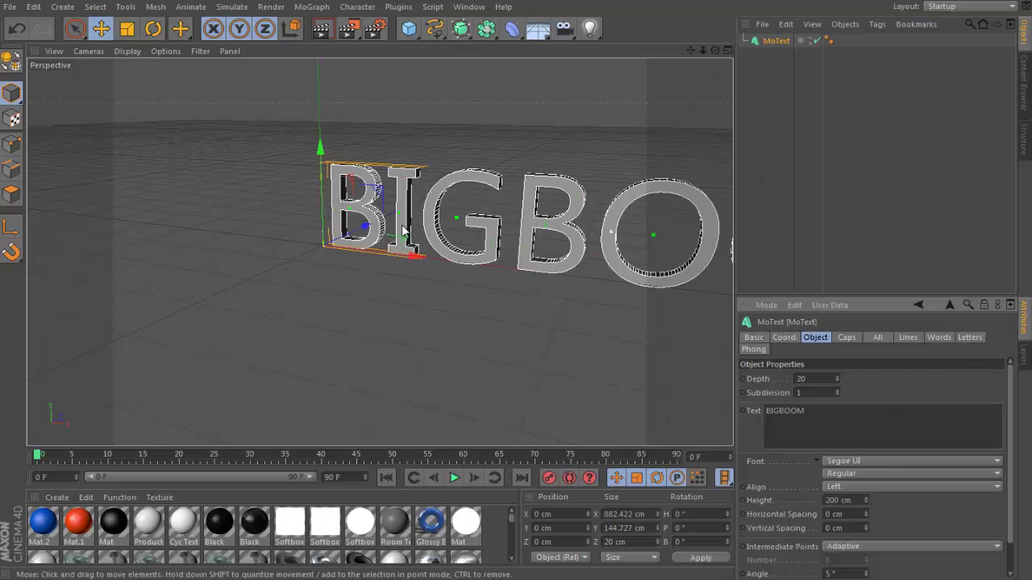
Move the text along X to about -364 cm, and keep the current Windows color scheme without showing the message again
drag(411, 253, 244, 236)
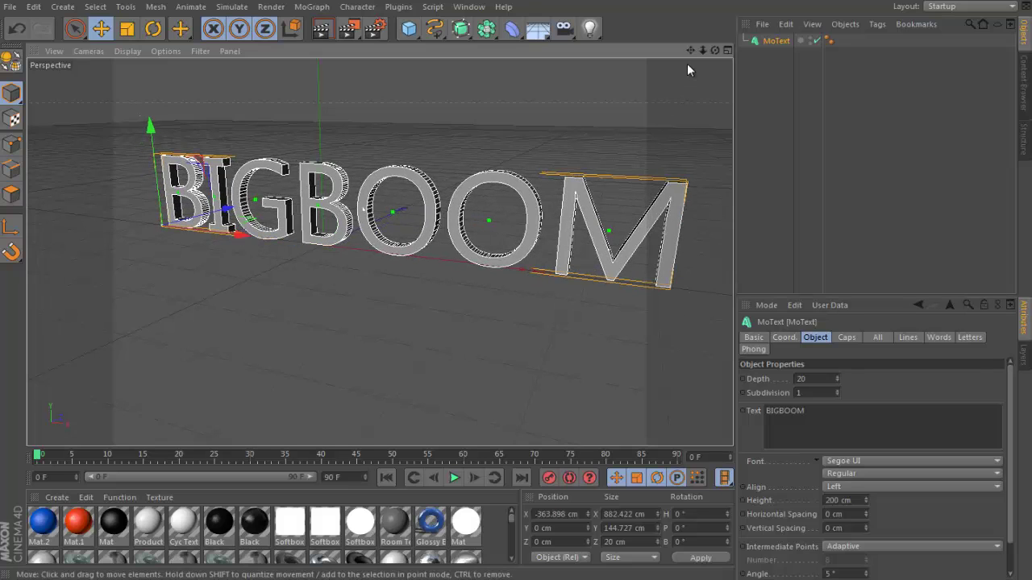
drag(690, 50, 493, 134)
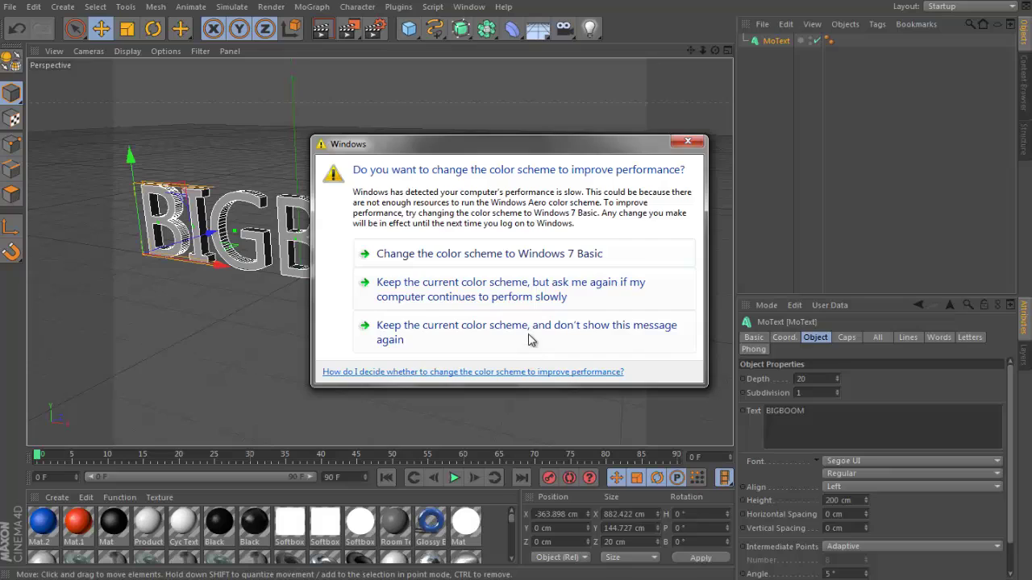
click(530, 332)
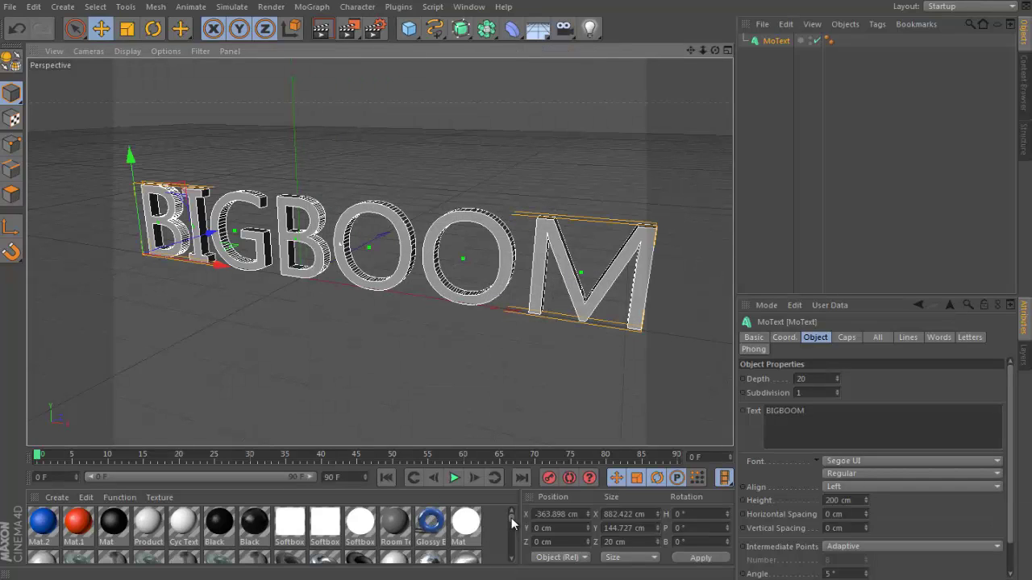
Apply the glossy magenta Mat.99 material to the BIGBOOM text
scroll(512, 520, down, 3)
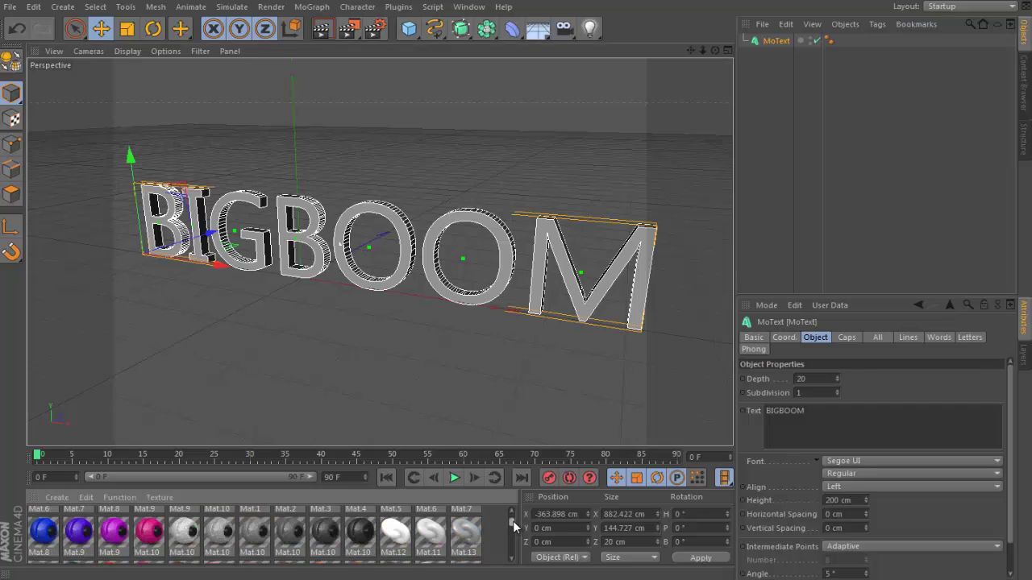
scroll(513, 524, down, 4)
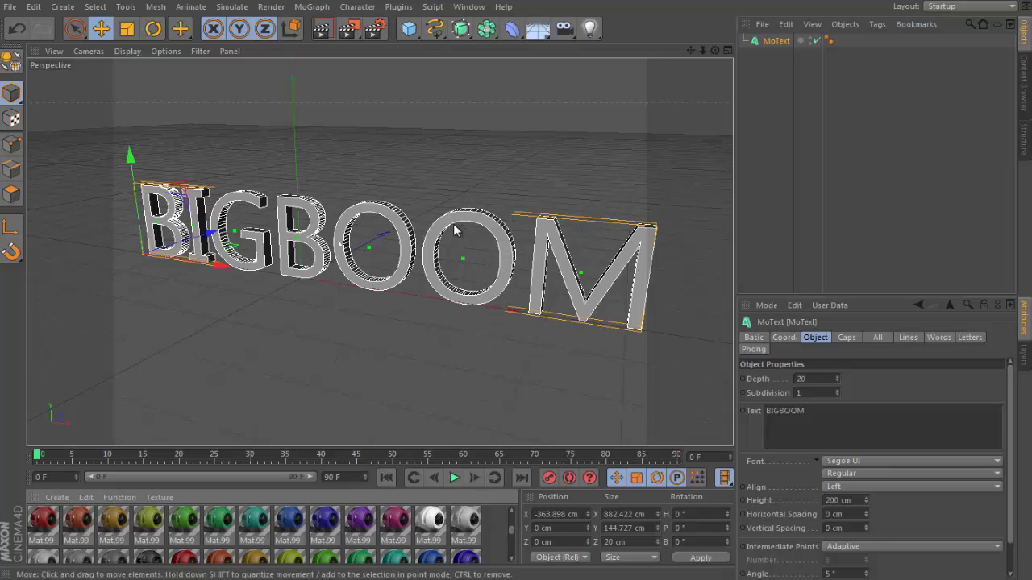
click(511, 559)
click(511, 559)
click(511, 559)
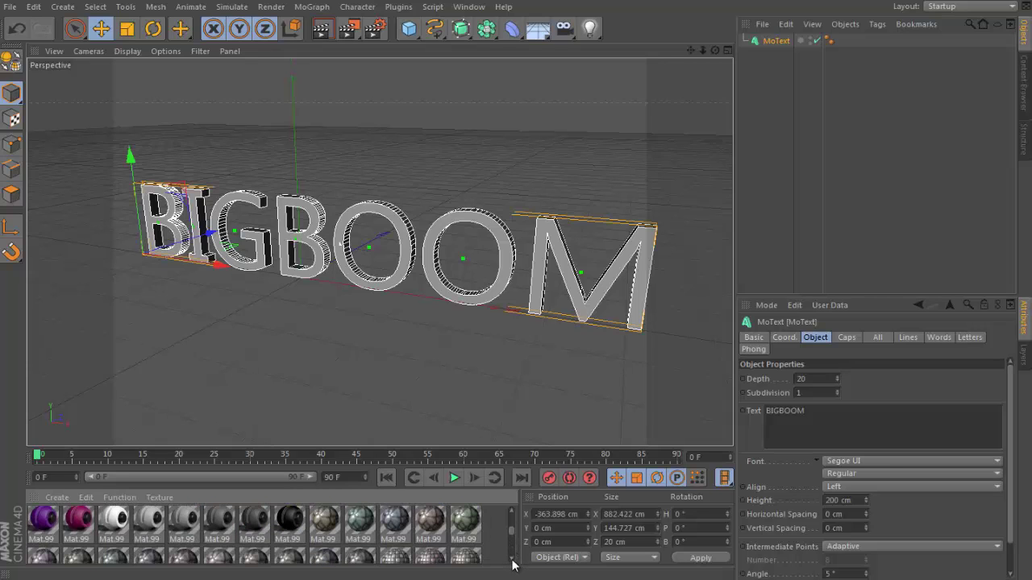
click(511, 512)
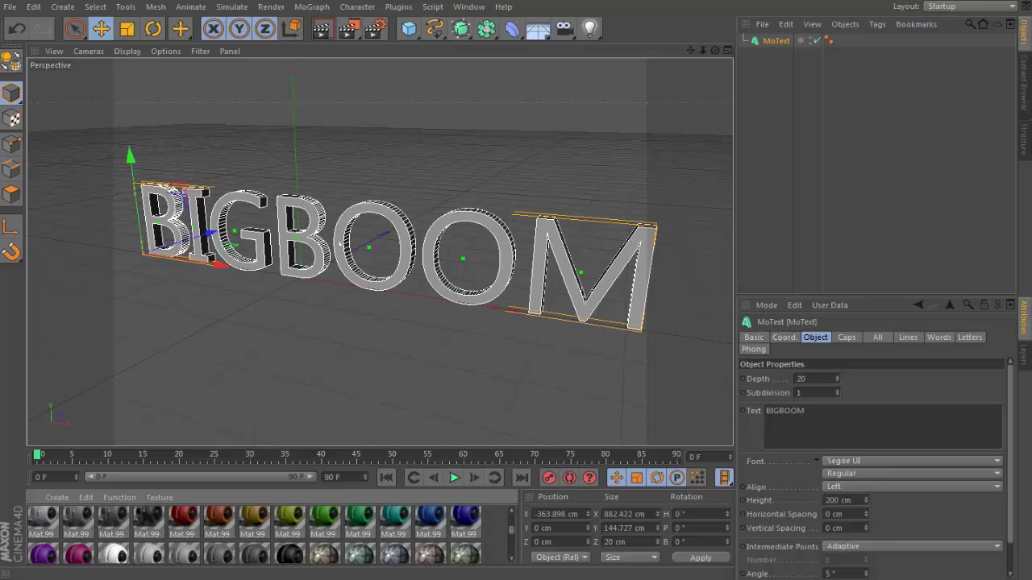
drag(87, 563, 374, 218)
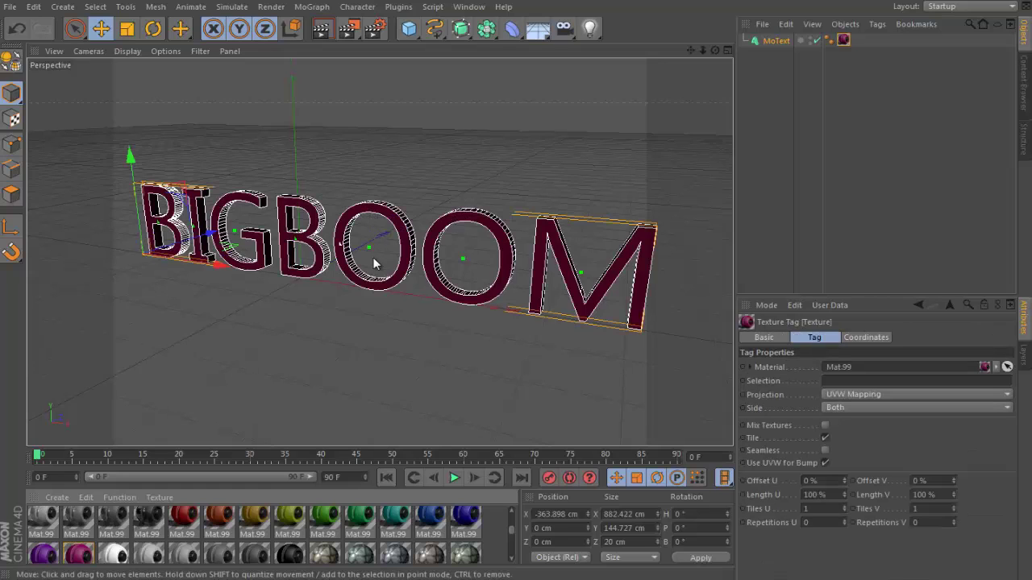
Render the textured text in the viewport to check its look, then reselect the MoText object
click(323, 30)
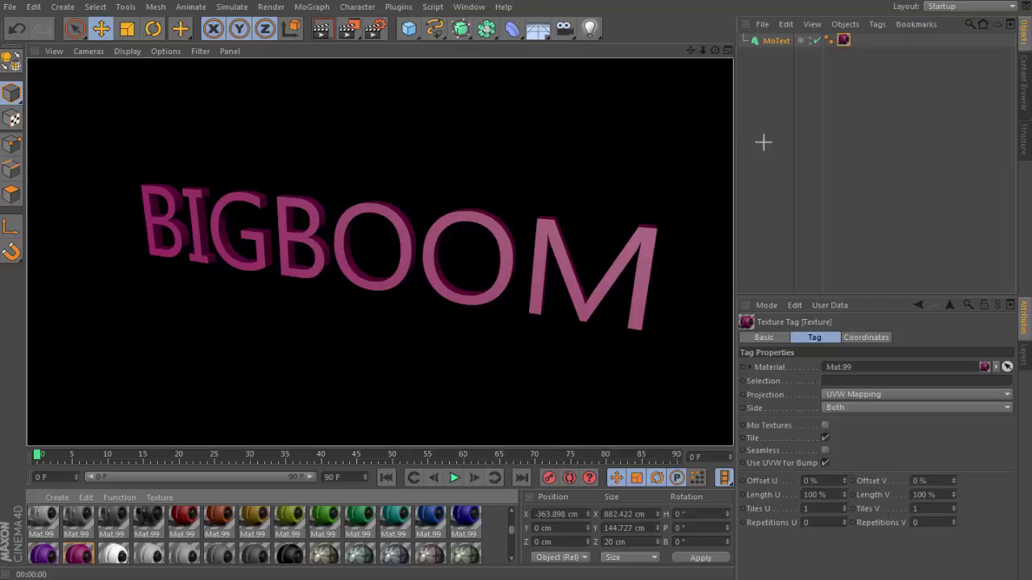
click(763, 143)
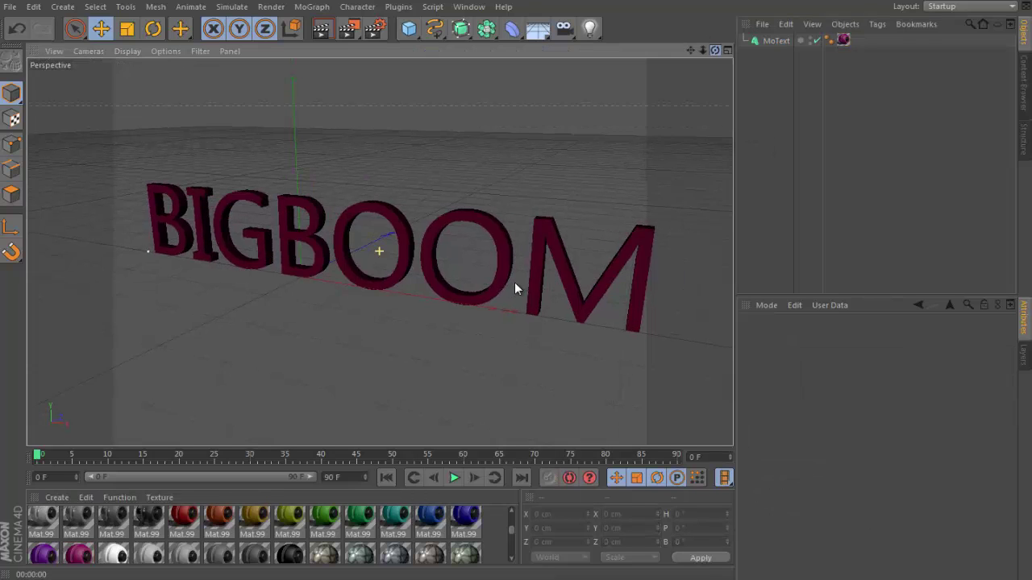
click(776, 40)
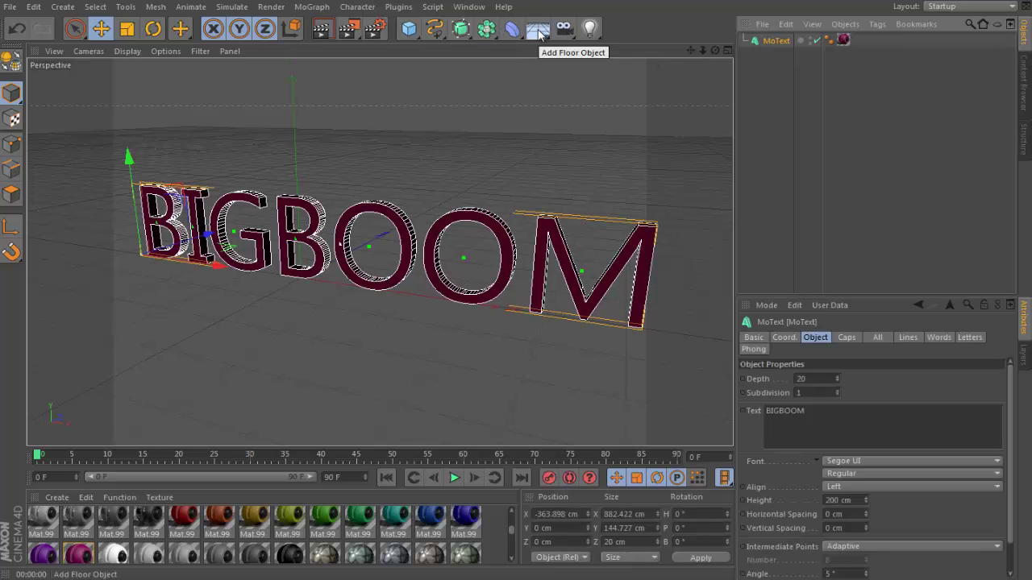
Add a Floor and a Sky object and apply the white Mat.99 material to both
click(539, 31)
drag(537, 34, 557, 72)
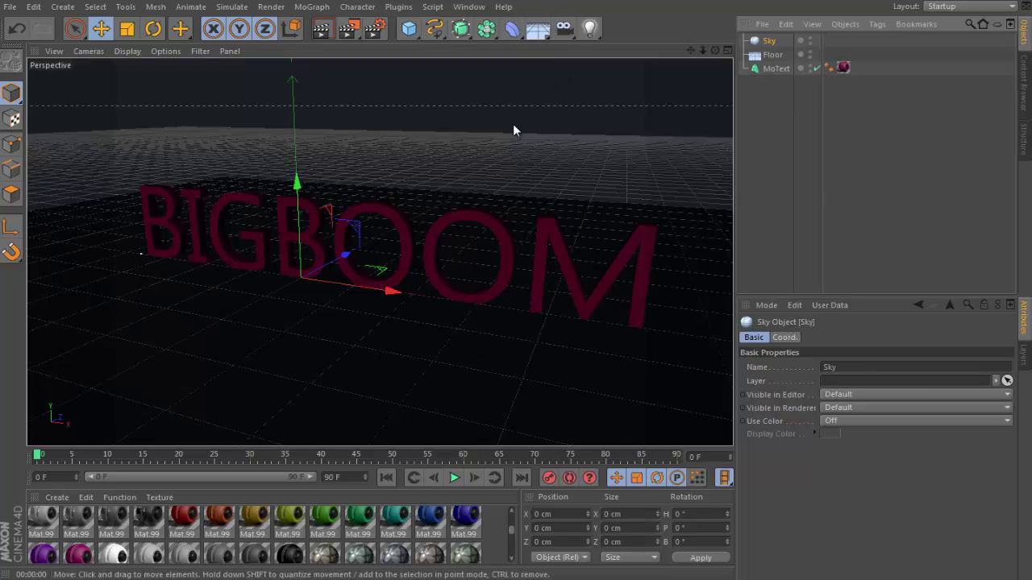
drag(113, 555, 188, 164)
drag(113, 555, 116, 374)
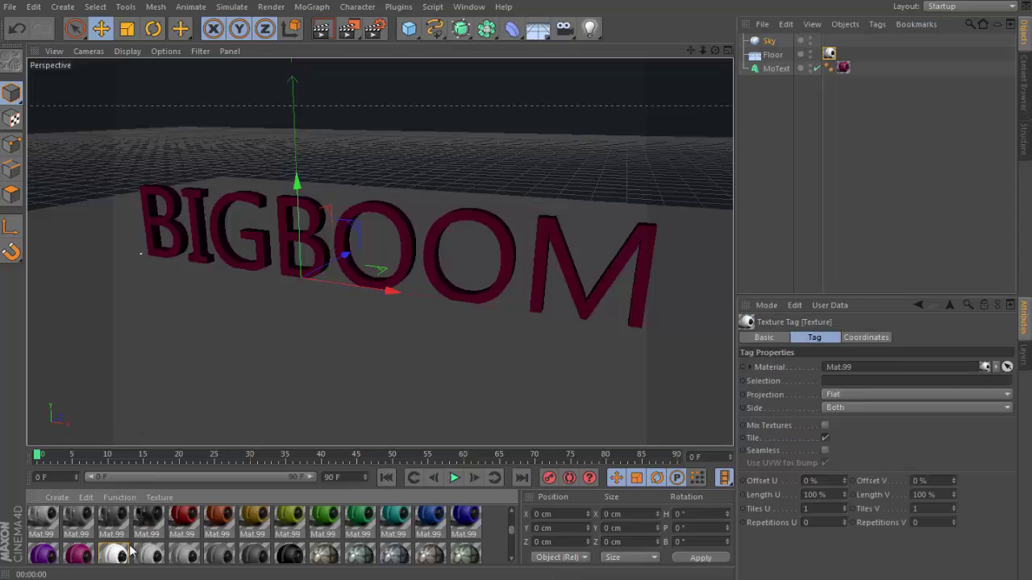
drag(126, 555, 770, 41)
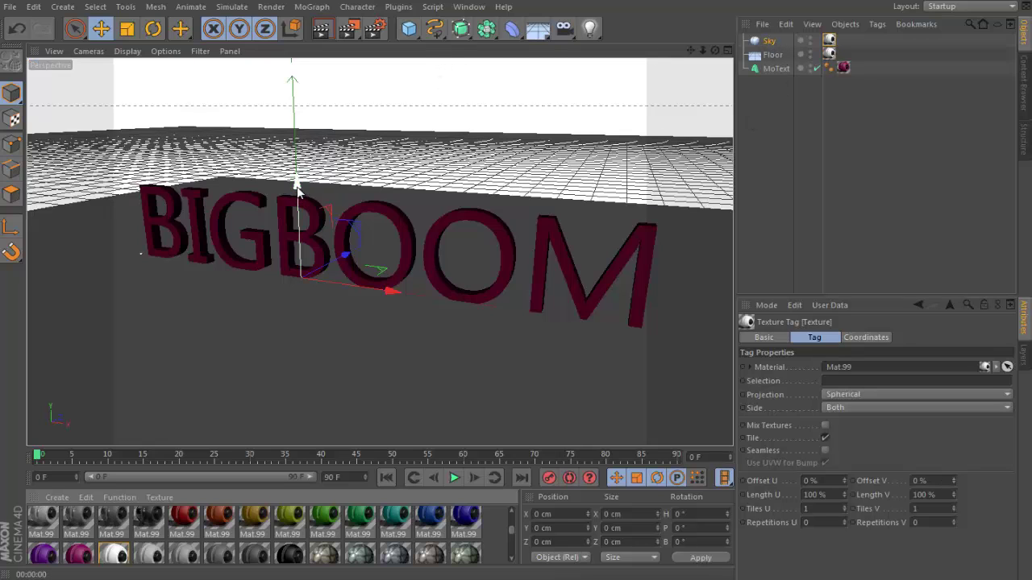
Raise the BIGBOOM text above the floor to about 177 cm on Y
drag(296, 184, 296, 166)
click(16, 29)
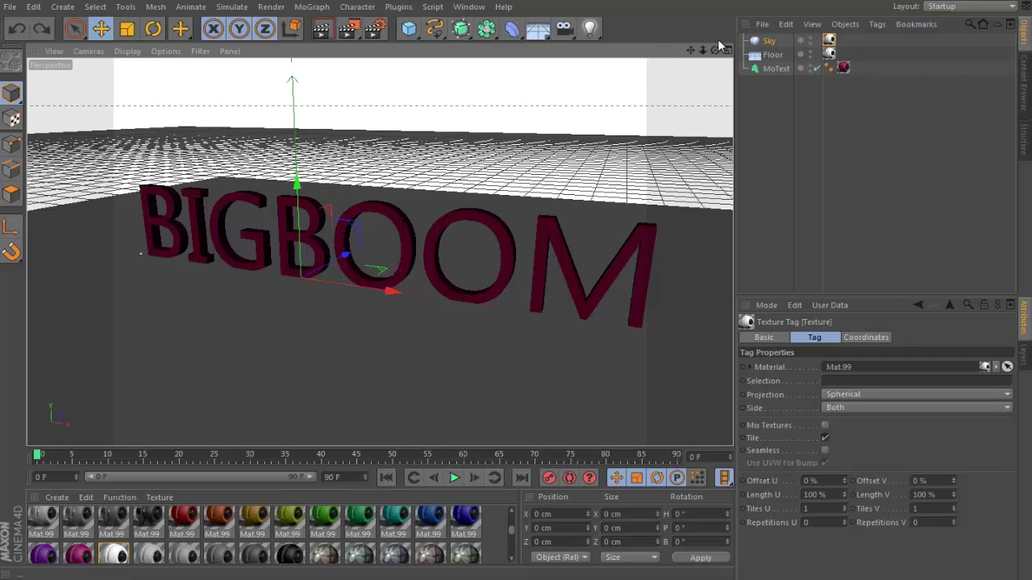
click(776, 67)
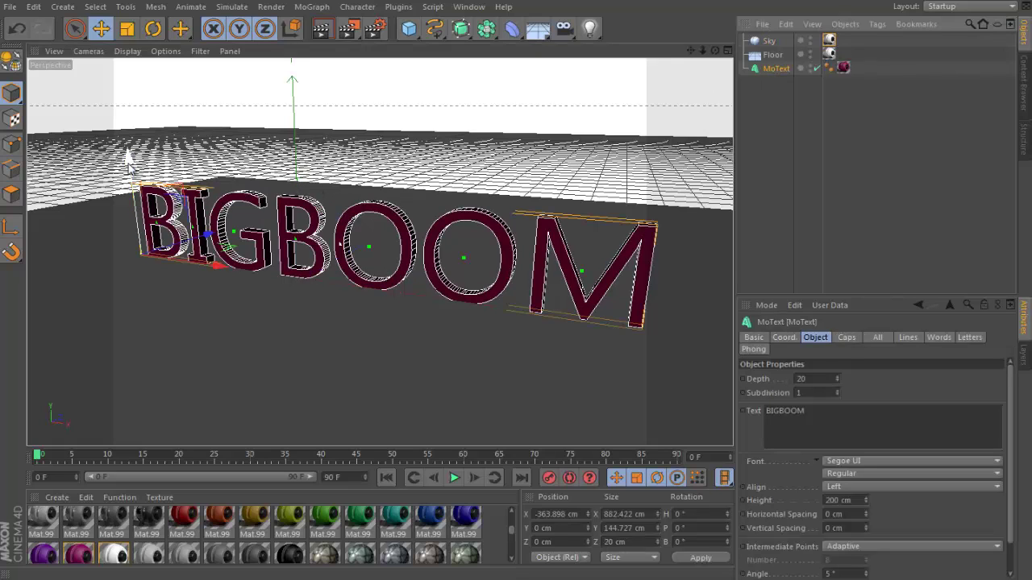
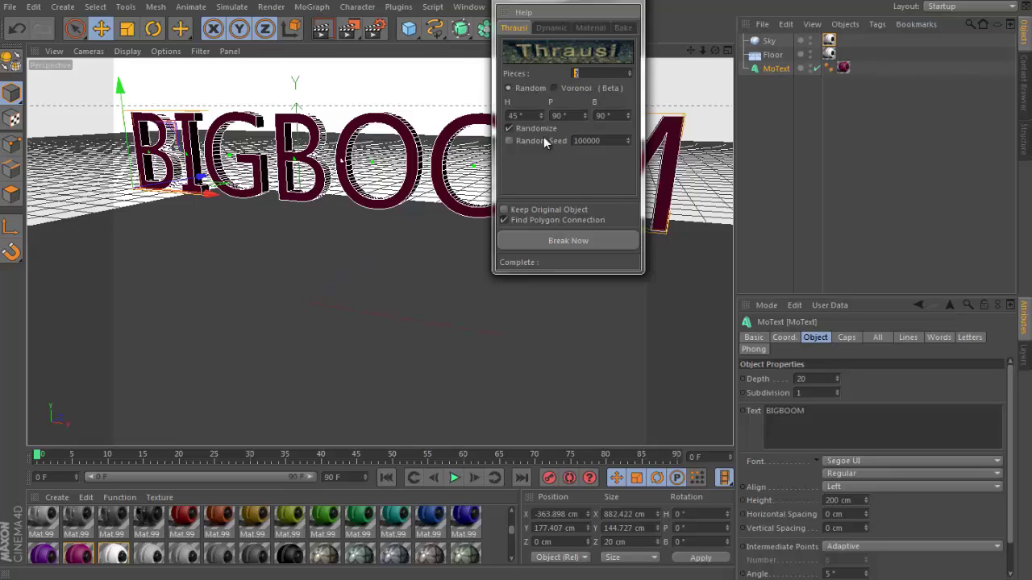
Break the text with Thrausi into 10 random pieces, using the Immediately dynamic mode
key(BackSpace)
text(10)
click(552, 29)
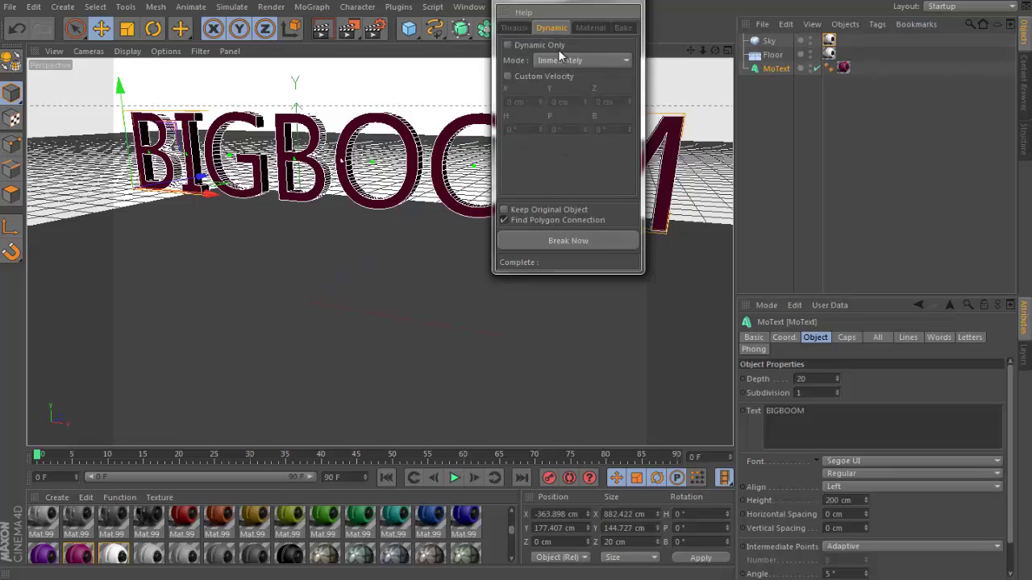
click(578, 62)
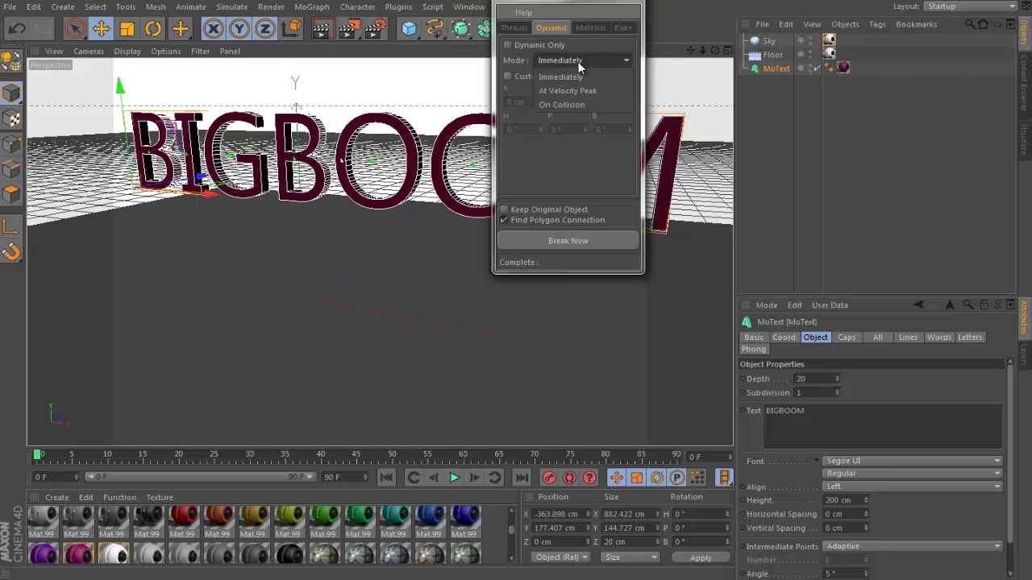
click(579, 64)
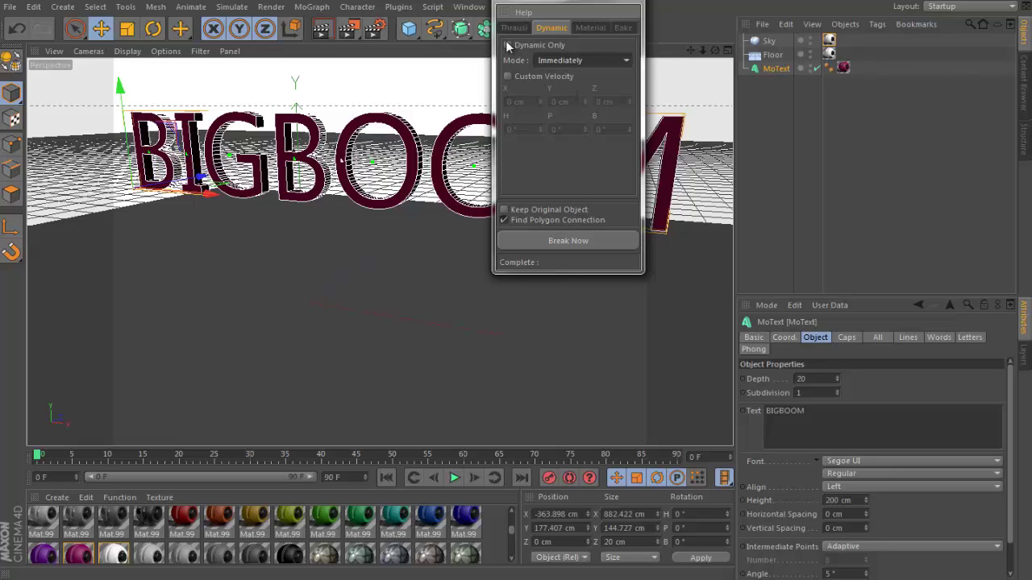
click(579, 64)
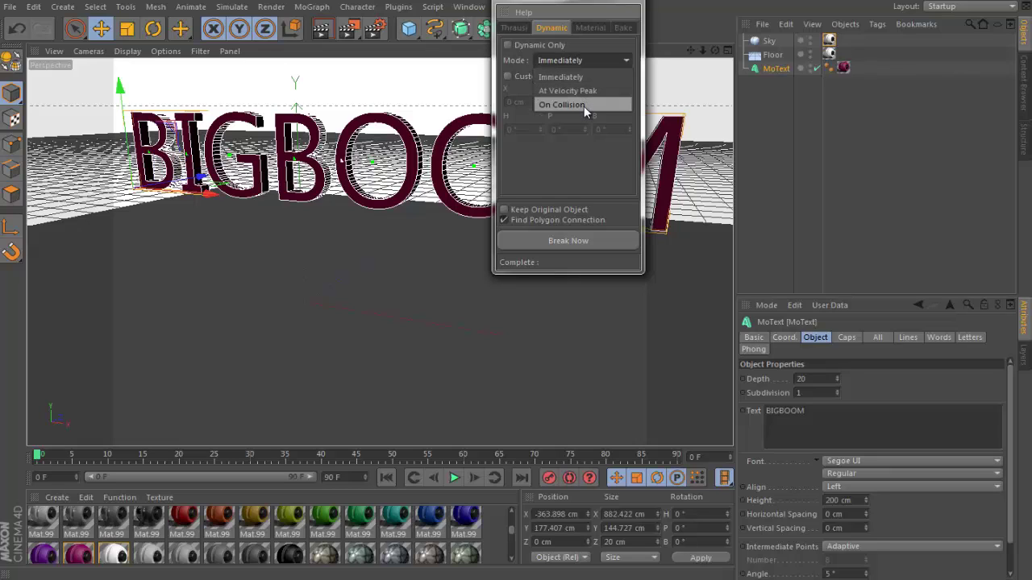
click(560, 64)
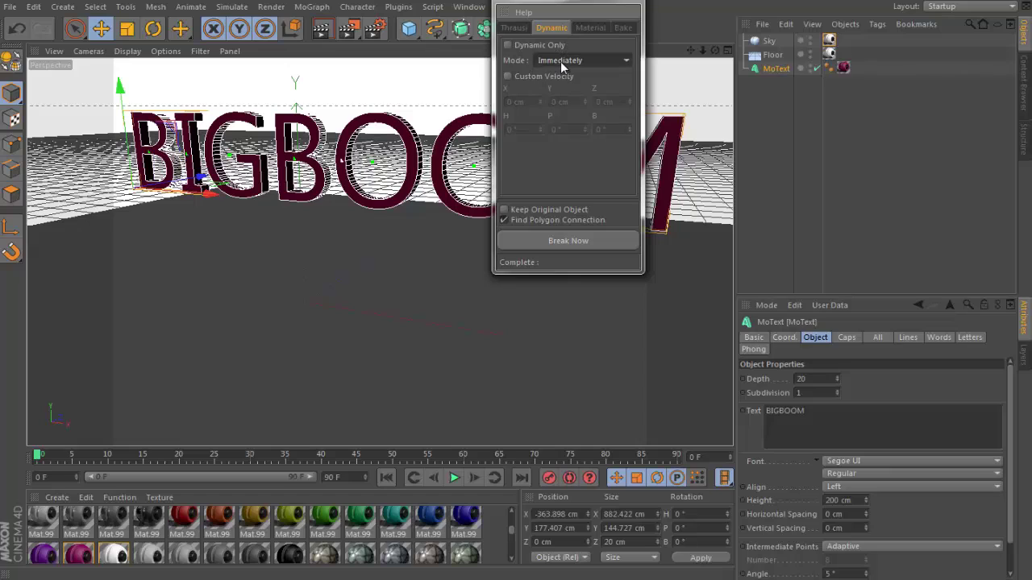
click(516, 28)
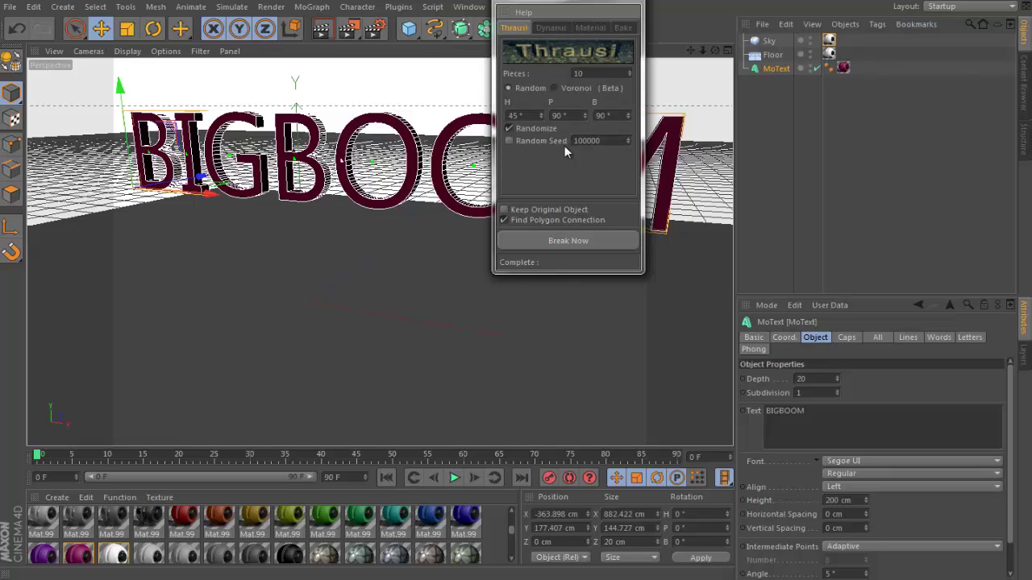
click(568, 239)
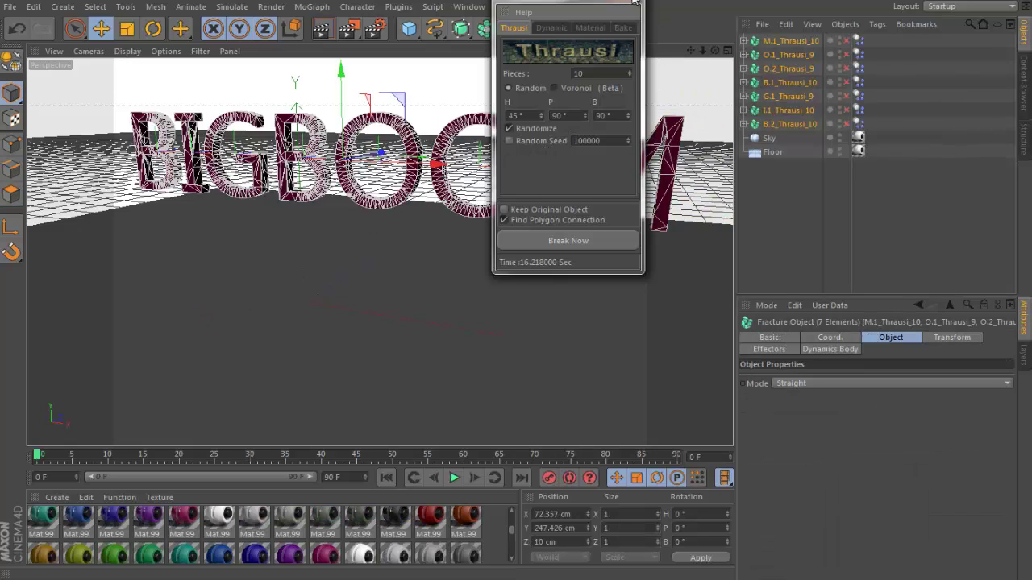
Inspect the pieces inside the letter M's fracture object and close the Thrausi window
click(743, 40)
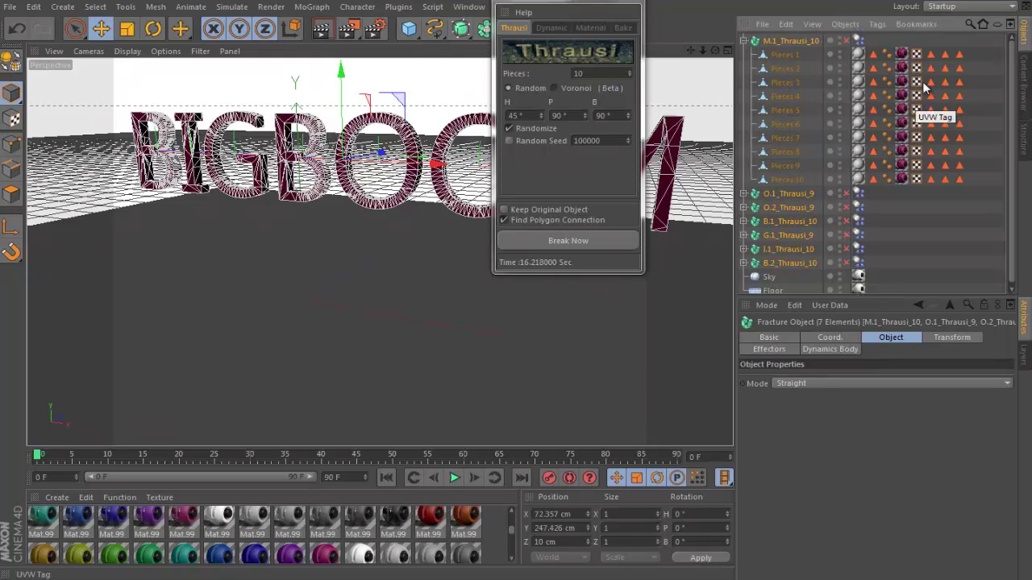
click(743, 40)
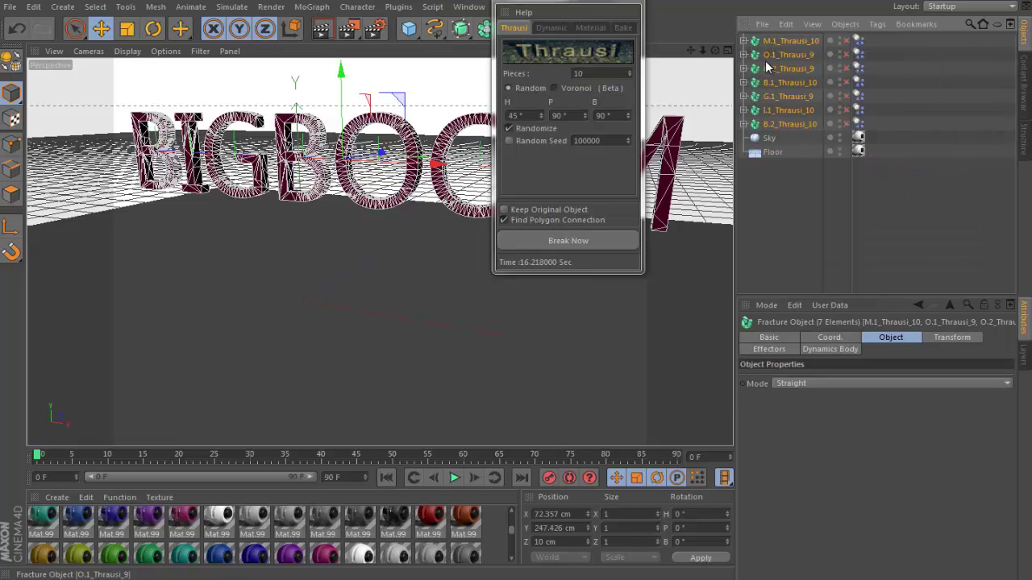
click(621, 2)
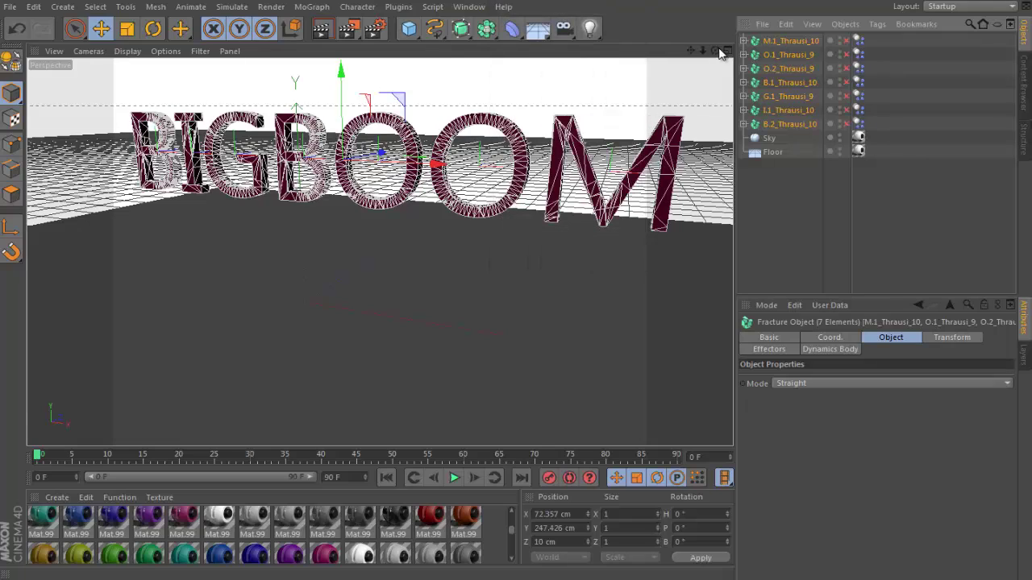
Check the pieces inside the letter M's fracture object, play the simulation and return to frame 0
click(744, 41)
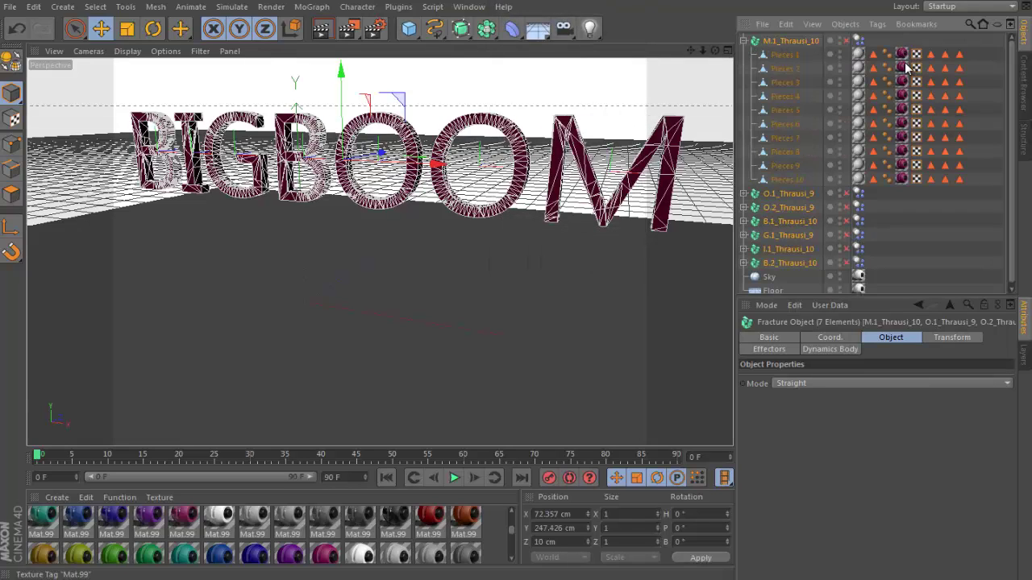
click(743, 40)
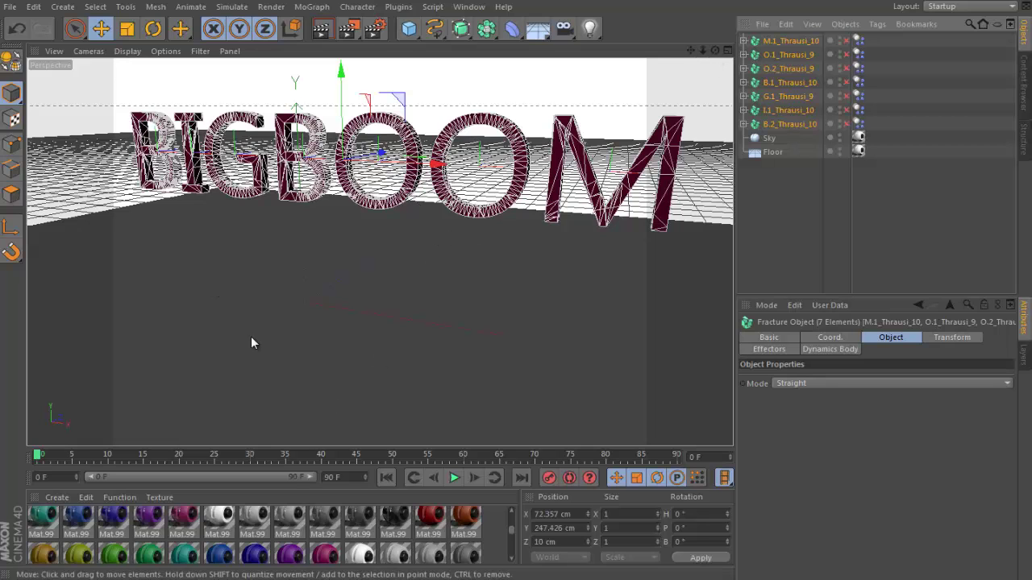
click(454, 478)
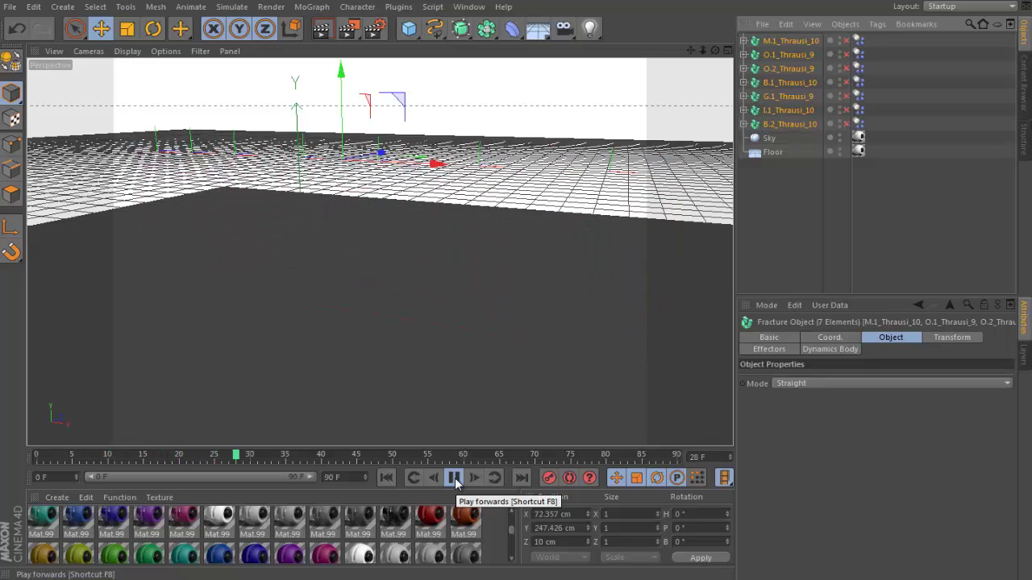
click(454, 479)
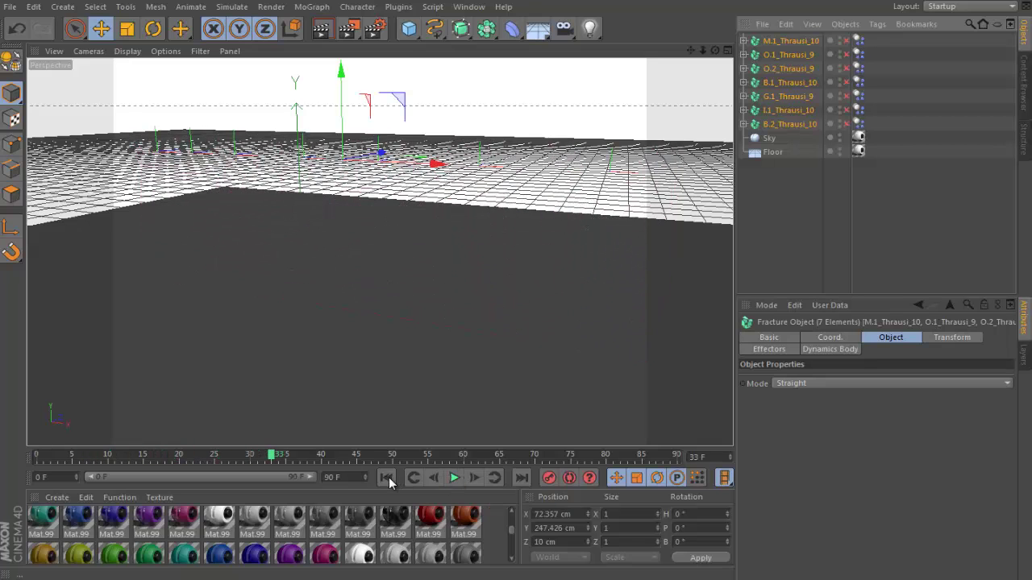
click(387, 478)
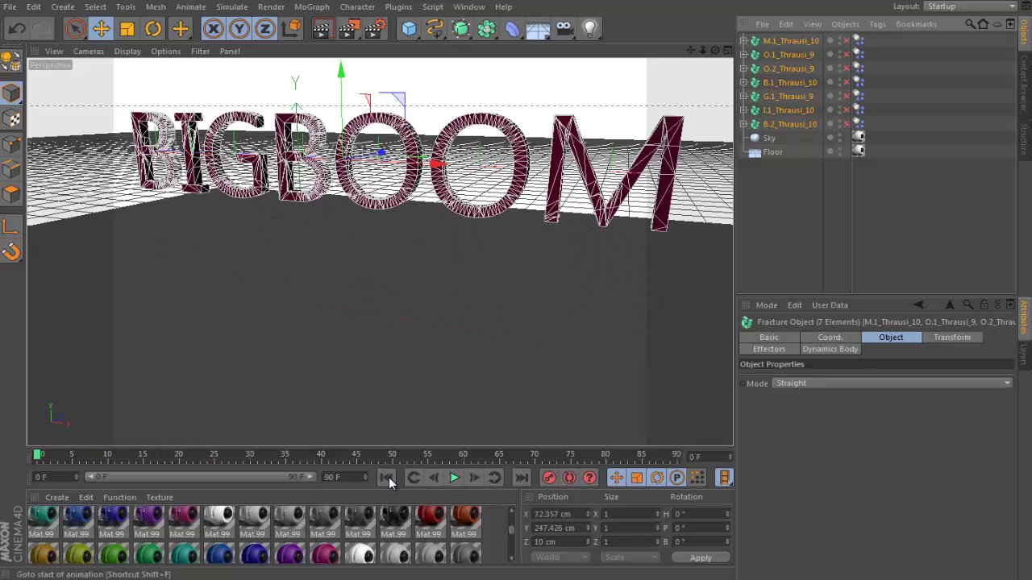
Add a Collider Body simulation tag to the Floor object
click(773, 152)
right_click(772, 156)
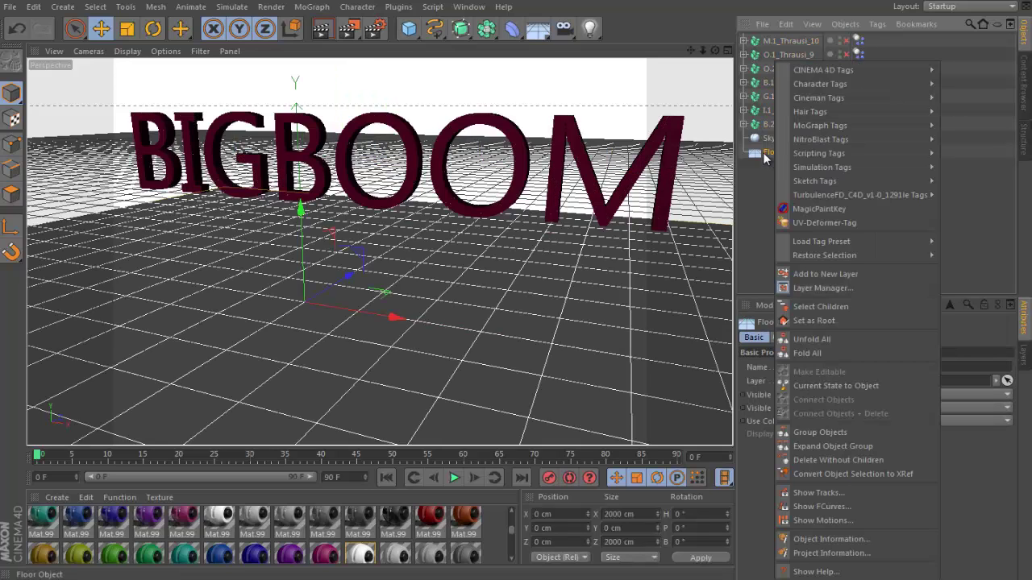
mouse_move(848, 194)
mouse_move(862, 169)
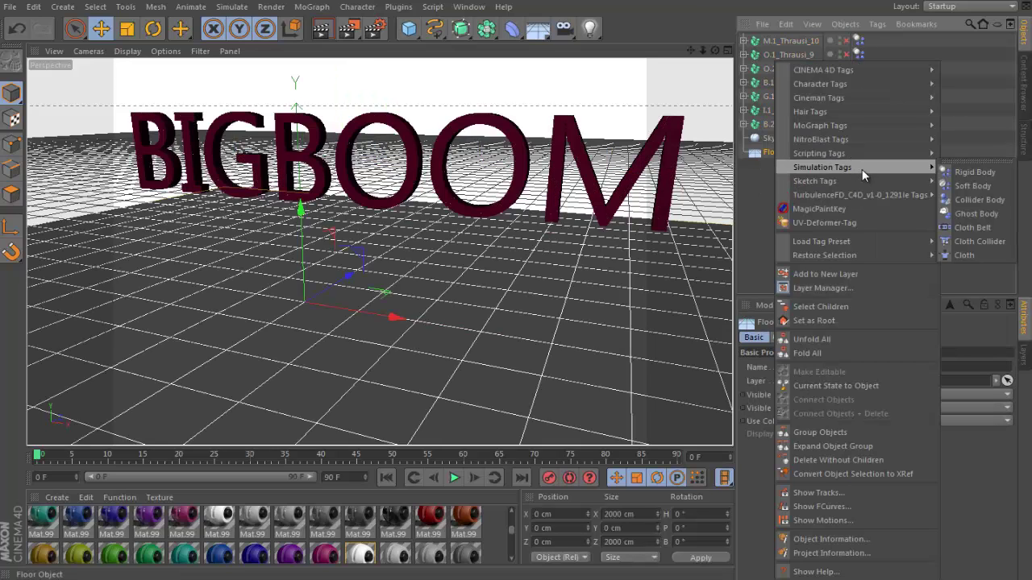
click(980, 175)
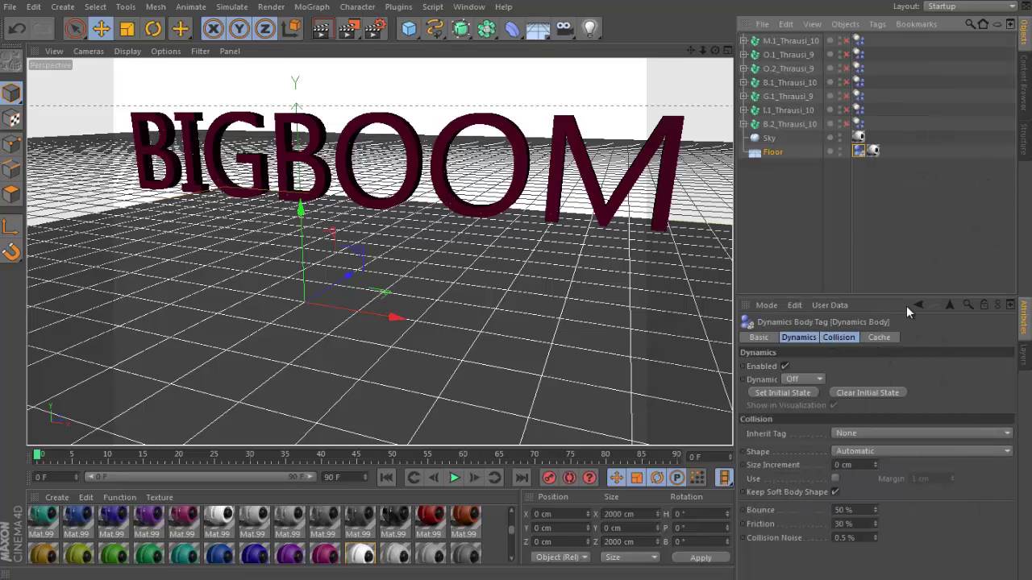
Set the Floor's Dynamics Body to Ghost and check its collision shape options, leaving the shape on Automatic
click(773, 152)
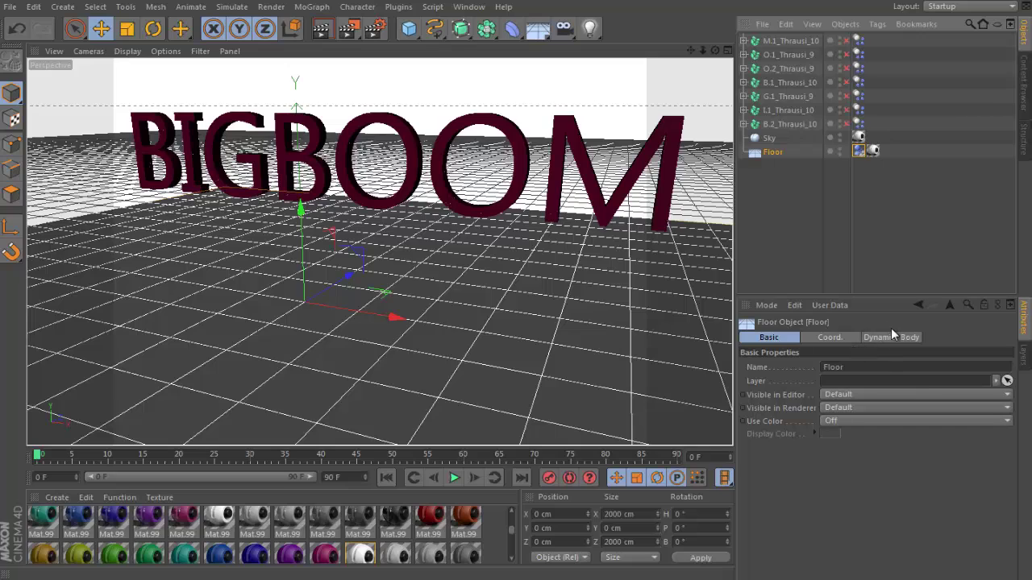
click(892, 336)
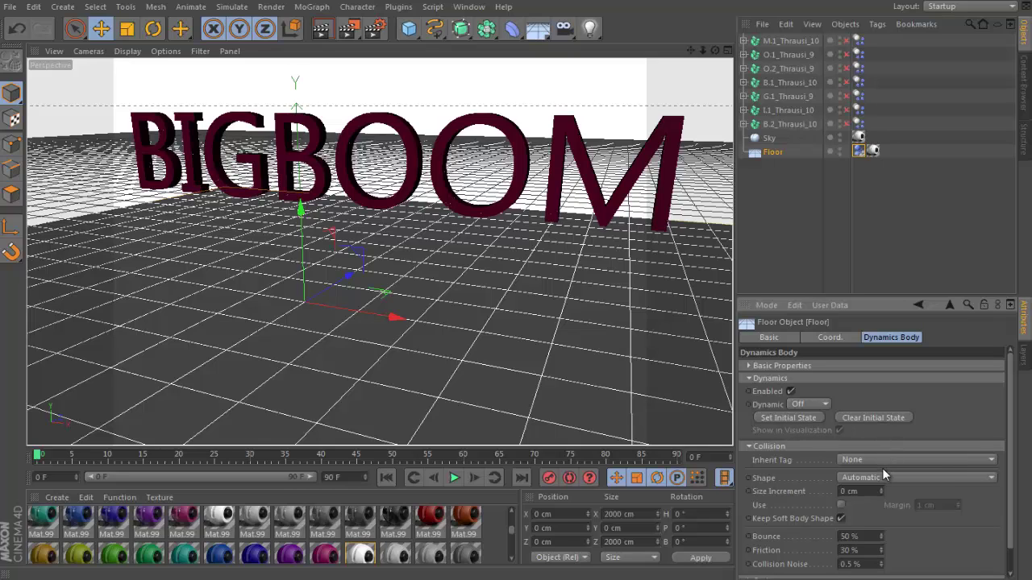
click(750, 366)
click(750, 367)
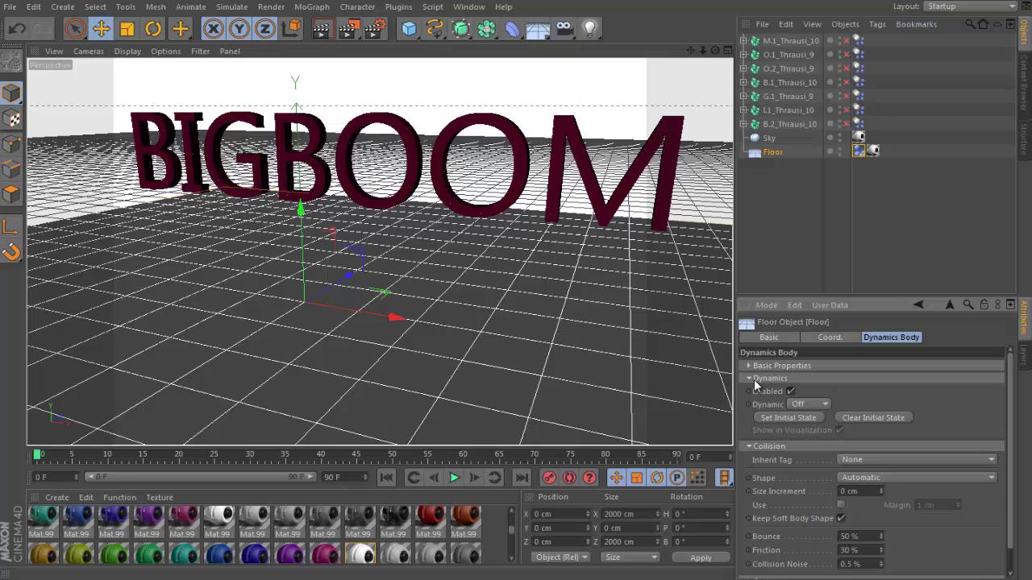
click(793, 405)
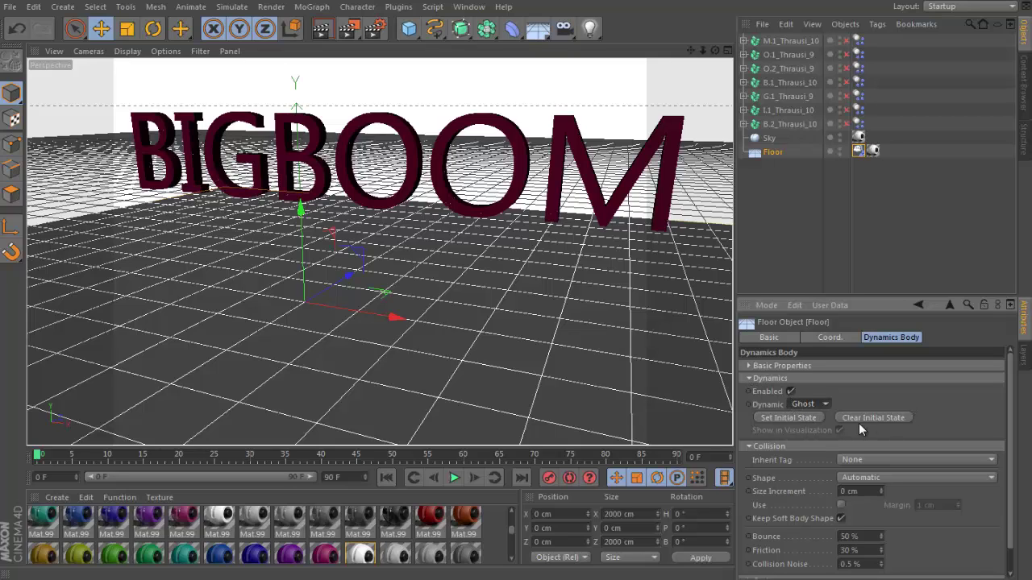
click(819, 405)
click(818, 403)
scroll(1014, 458, down, 1)
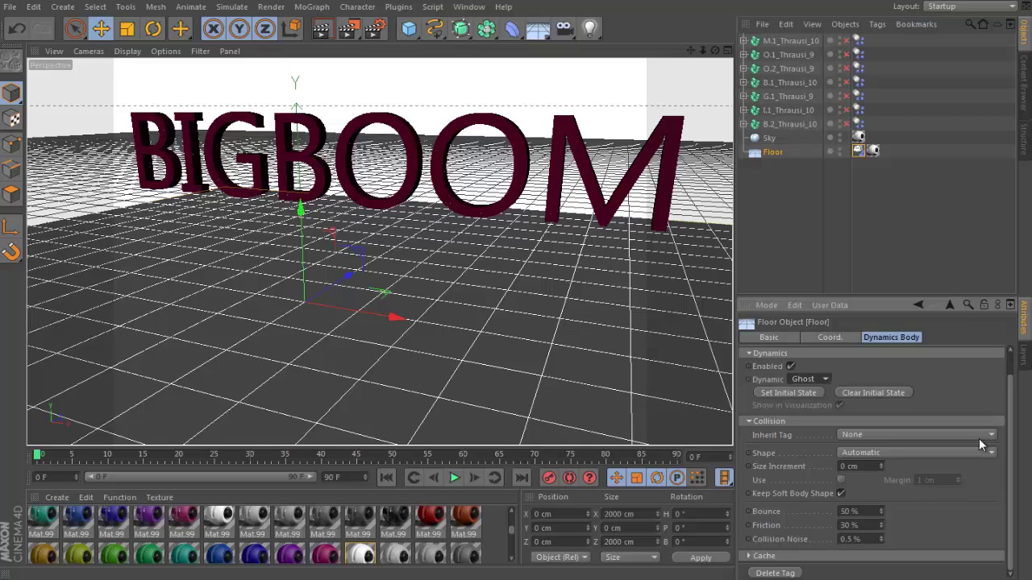
click(981, 454)
click(978, 453)
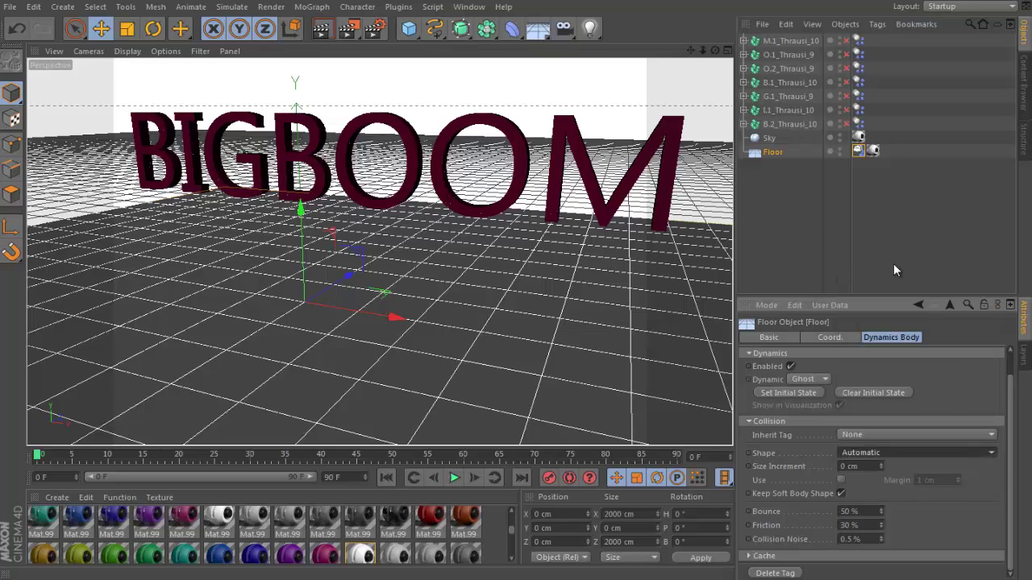
Delete the Floor object from the scene
right_click(782, 151)
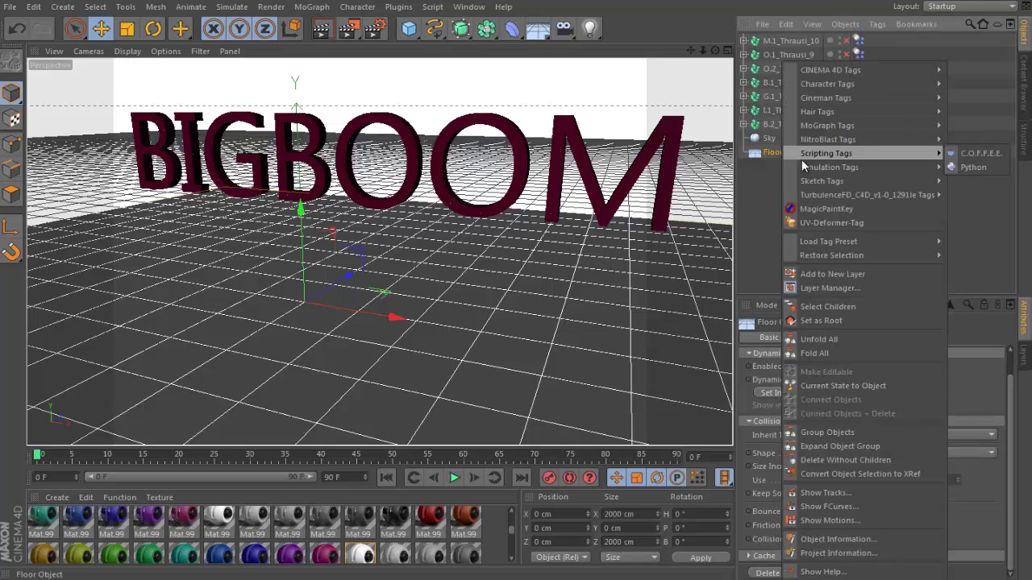
mouse_move(833, 172)
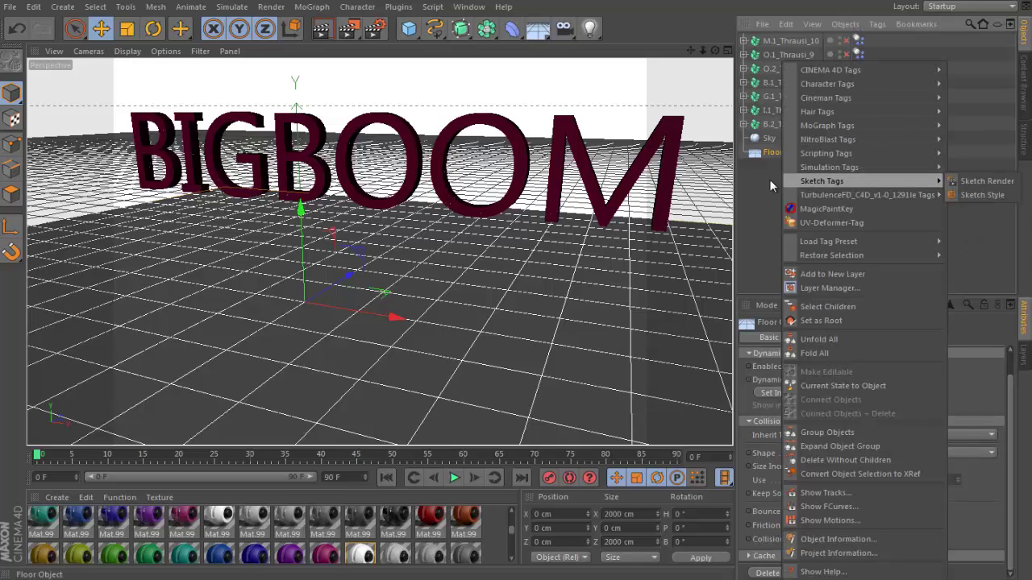
click(982, 213)
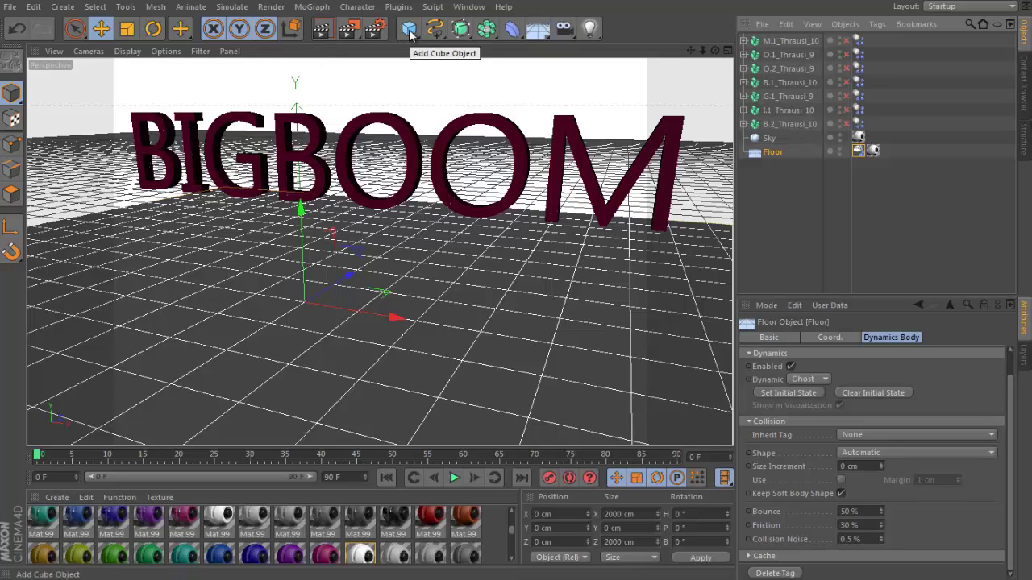
key(Delete)
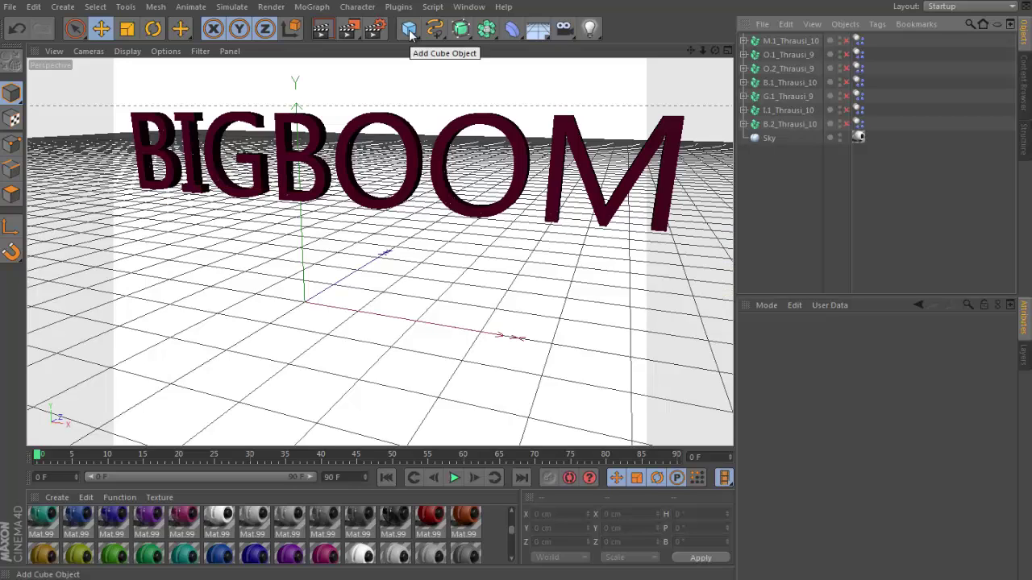
Add a Cube and stretch it into a floor slab about 2786 cm in X, 64 cm in Y and 16018 cm in Z
click(408, 30)
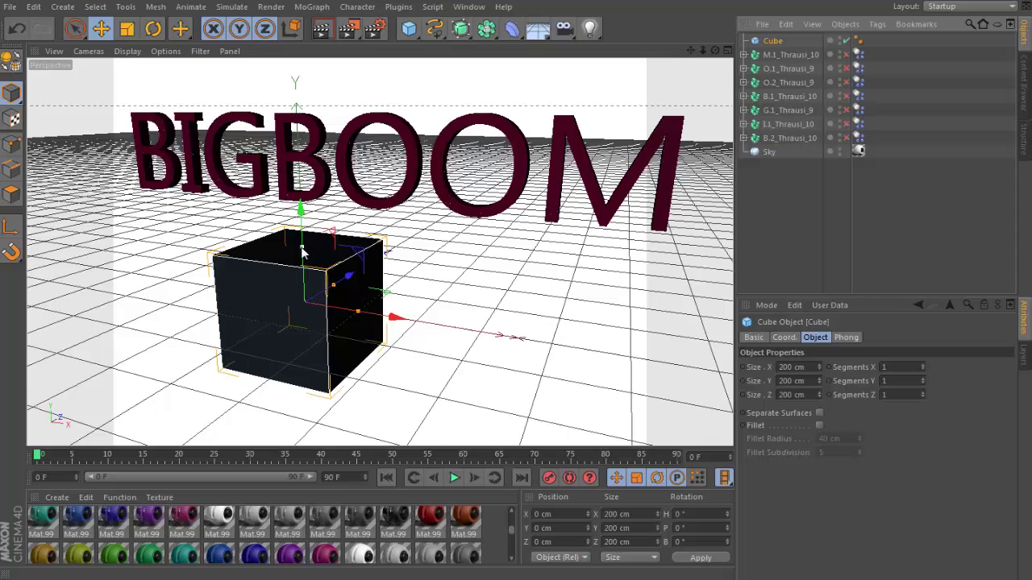
drag(321, 272, 596, 133)
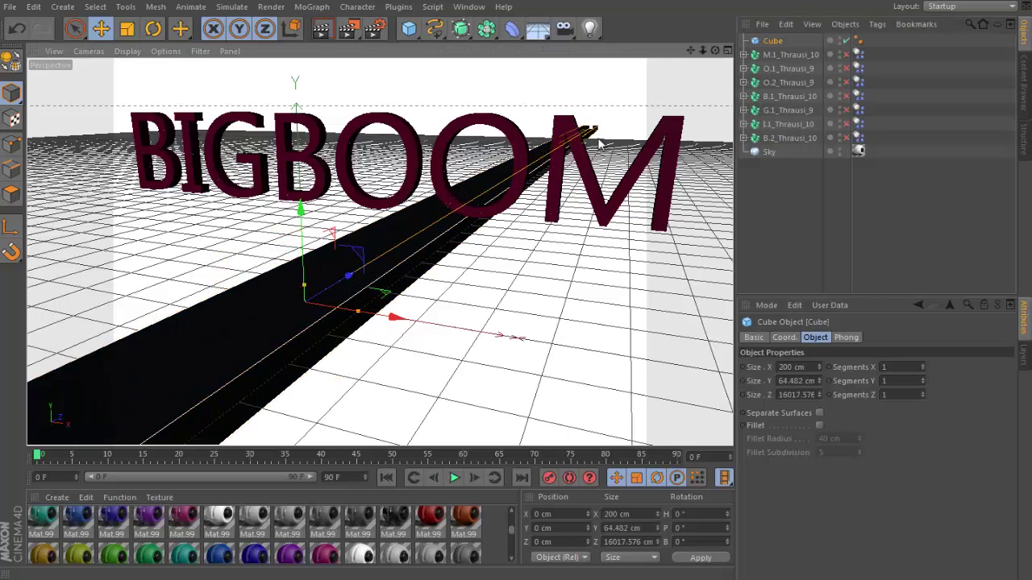
drag(358, 316, 710, 377)
mouse_move(528, 291)
mouse_down()
mouse_move(513, 288)
mouse_move(532, 294)
mouse_up()
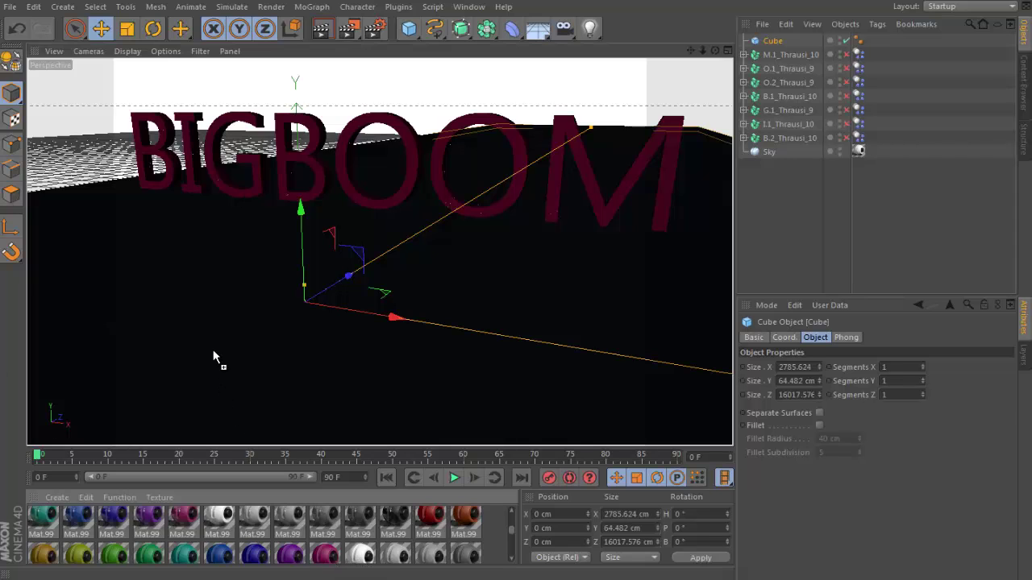
Apply the white Mat.99 material to the cube slab and give it a Rigid Body simulation tag
drag(214, 355, 215, 361)
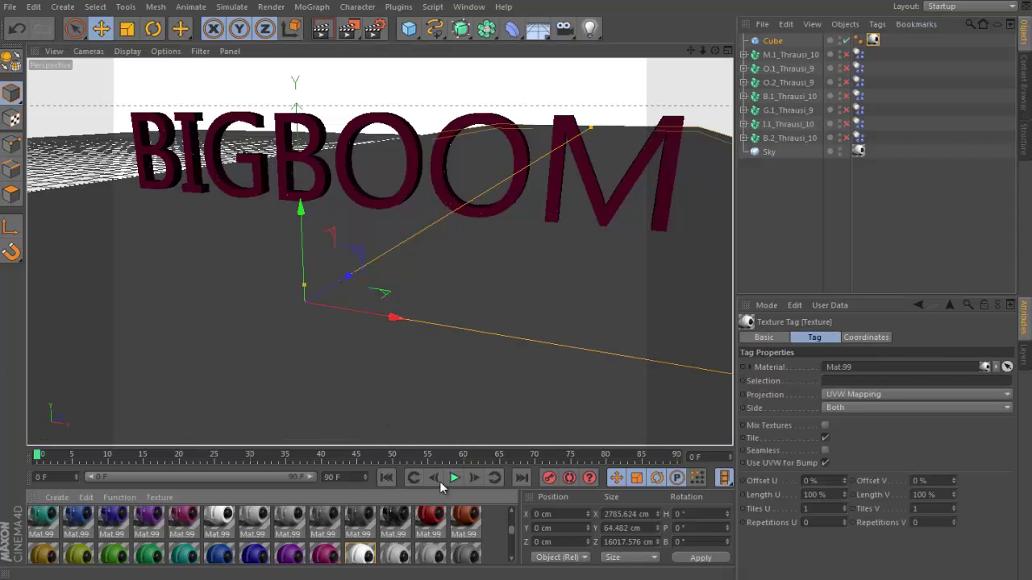
right_click(774, 41)
mouse_move(881, 146)
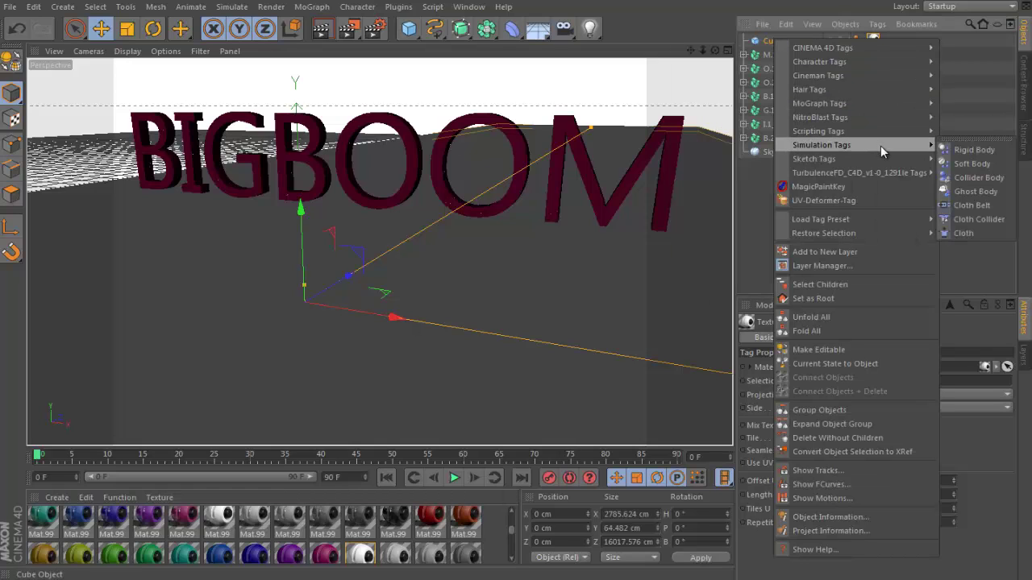
click(959, 151)
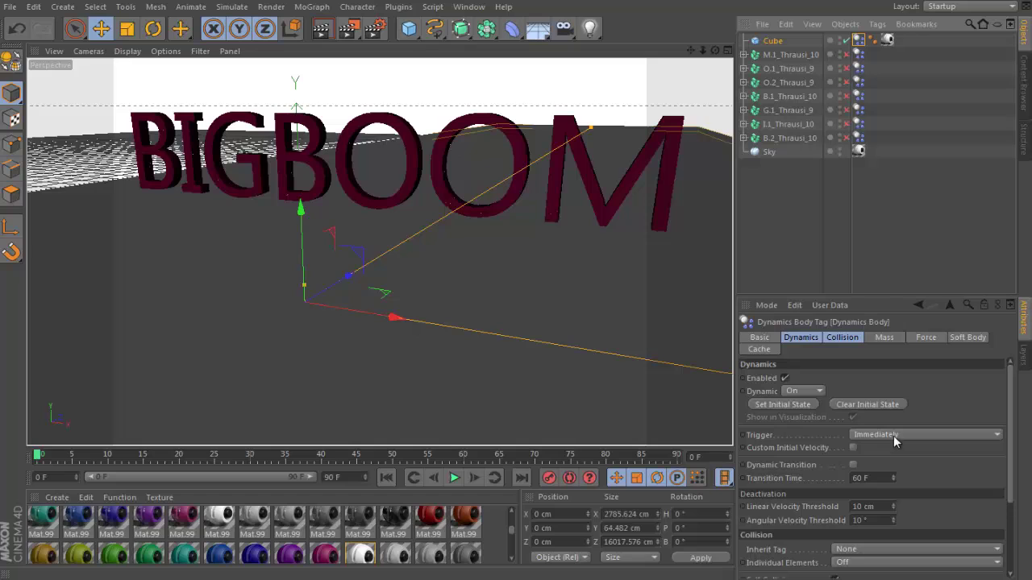
Try the At Velocity Peak trigger on the cube's rigid body and set it back to Immediately
click(880, 435)
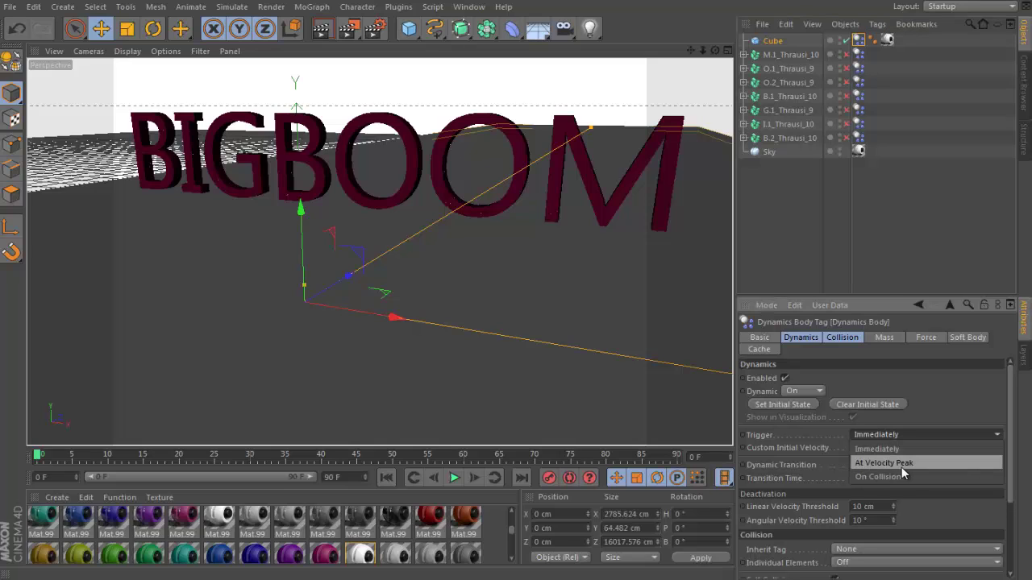
click(902, 466)
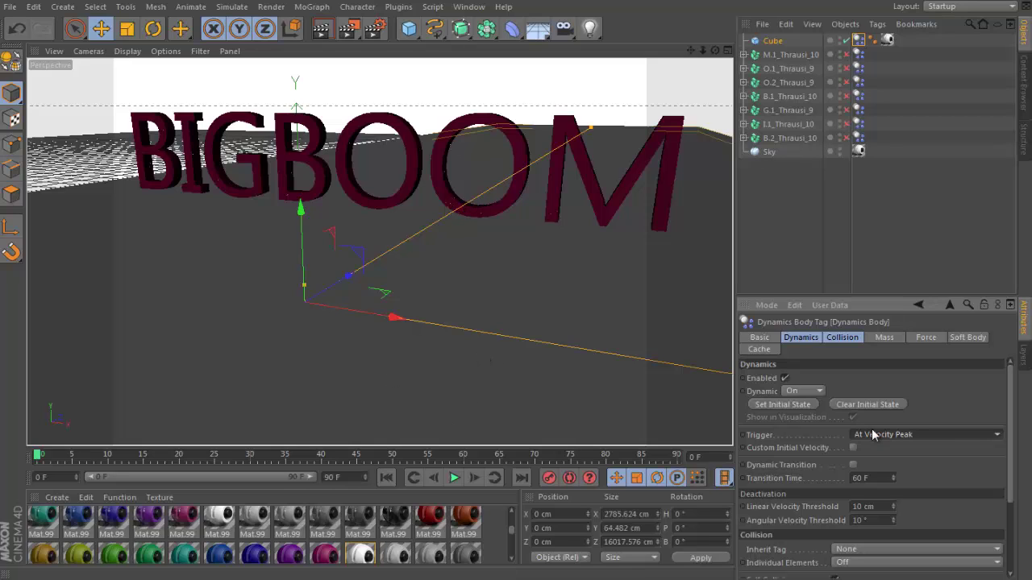
click(924, 434)
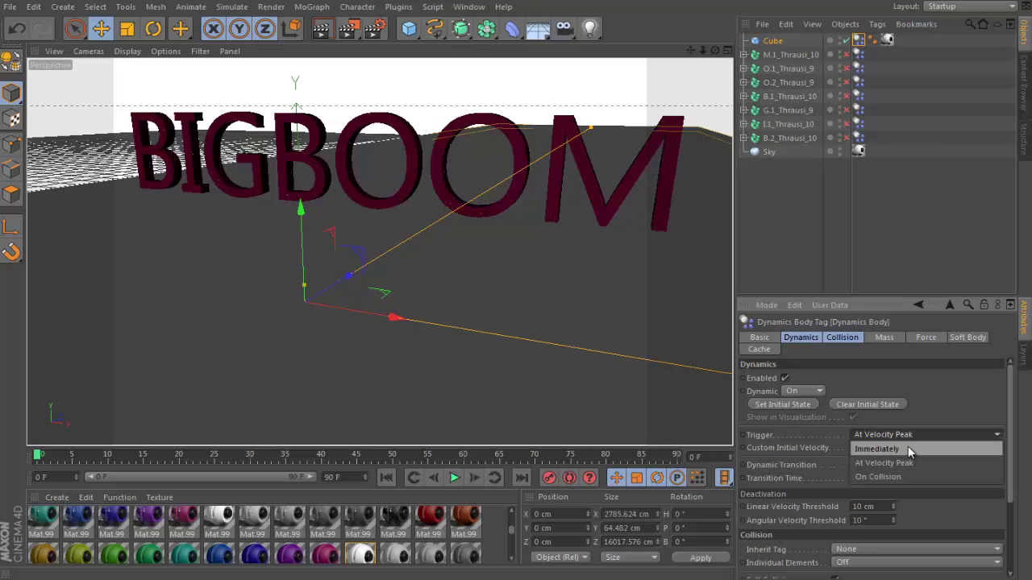
click(907, 448)
Play the simulation with the cube's immediate trigger and return to the start of the animation
click(455, 478)
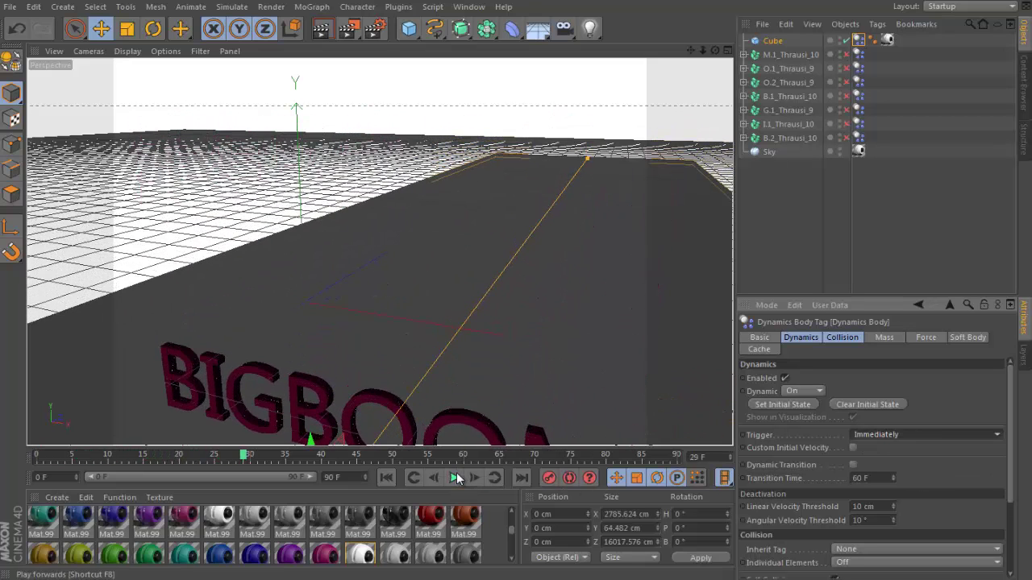
click(456, 478)
click(386, 479)
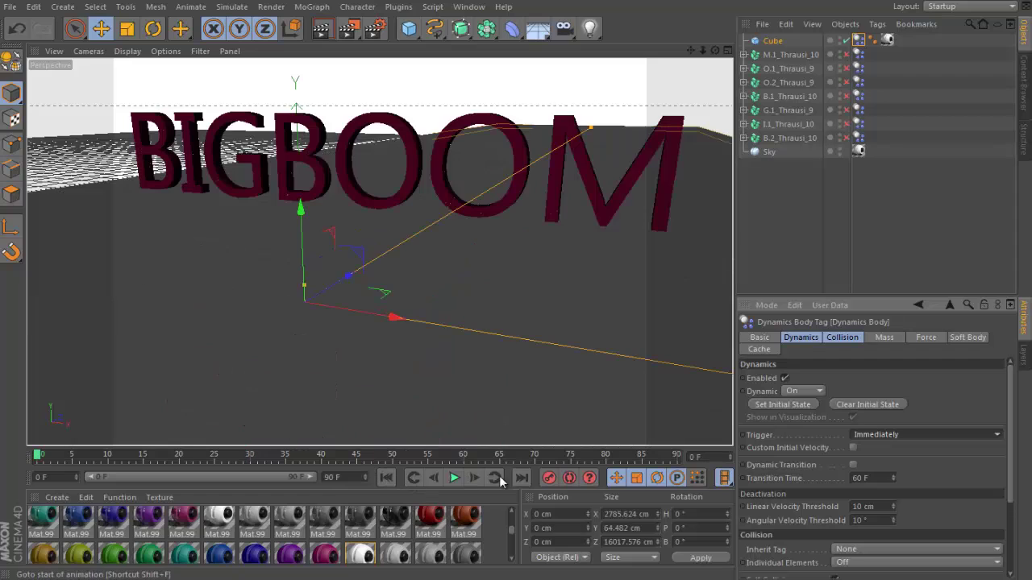
Set the cube's dynamics trigger to At Velocity Peak, preview the letters shattering on it and return to frame 0
click(884, 434)
click(897, 459)
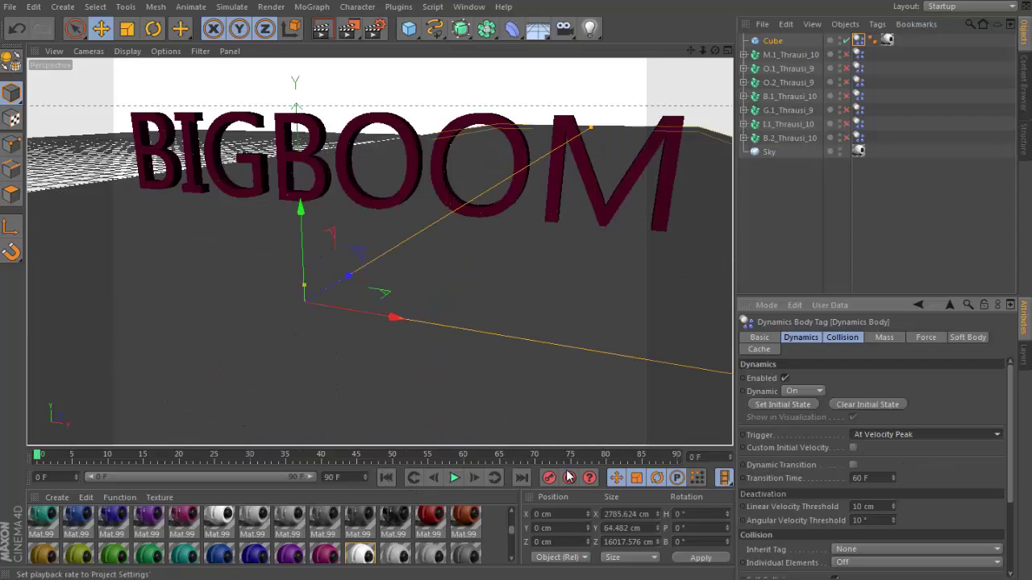
click(453, 478)
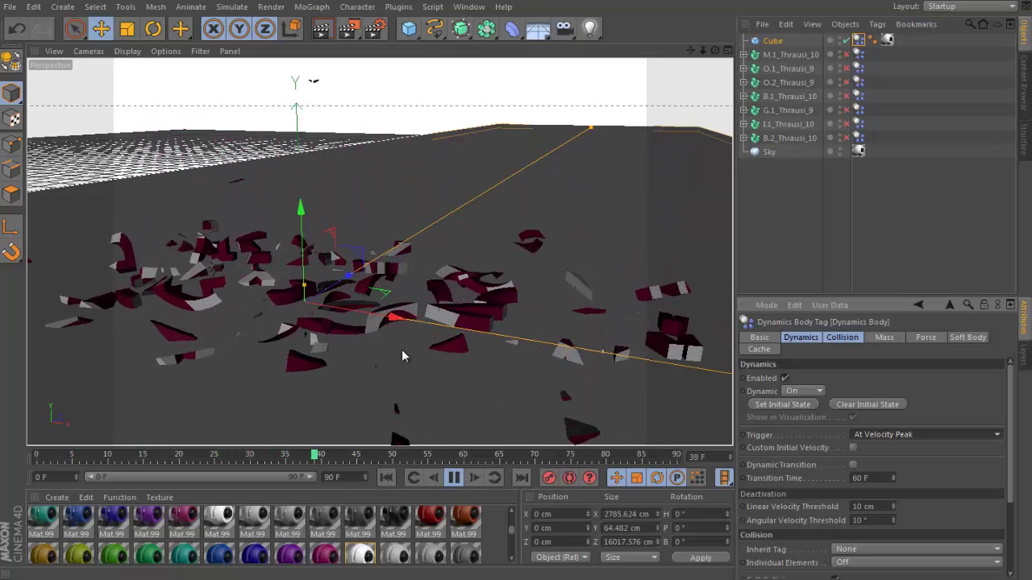
click(456, 479)
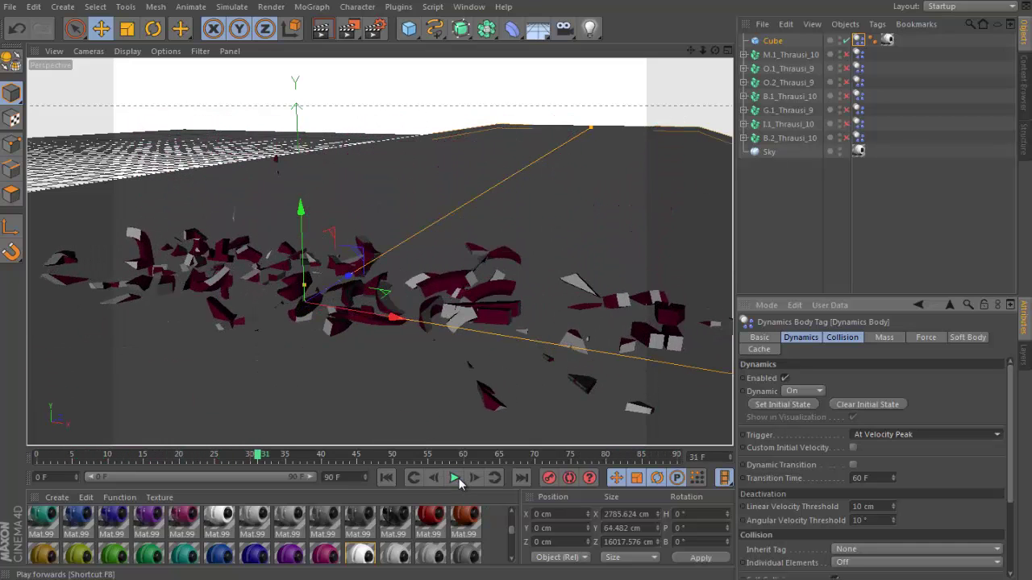
click(385, 480)
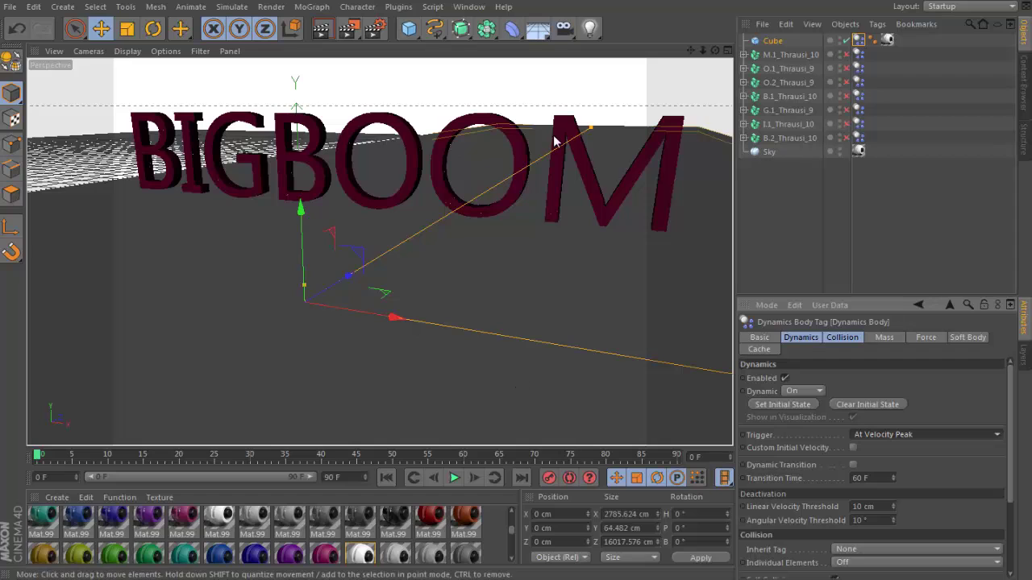
Add a MagicSlowMotion plugin object to the scene
click(401, 8)
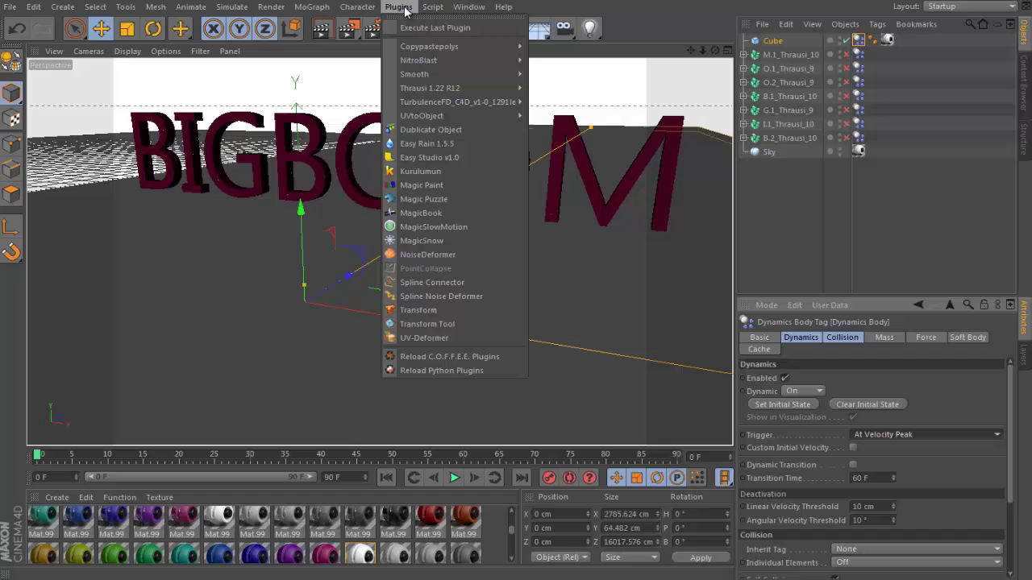
click(475, 227)
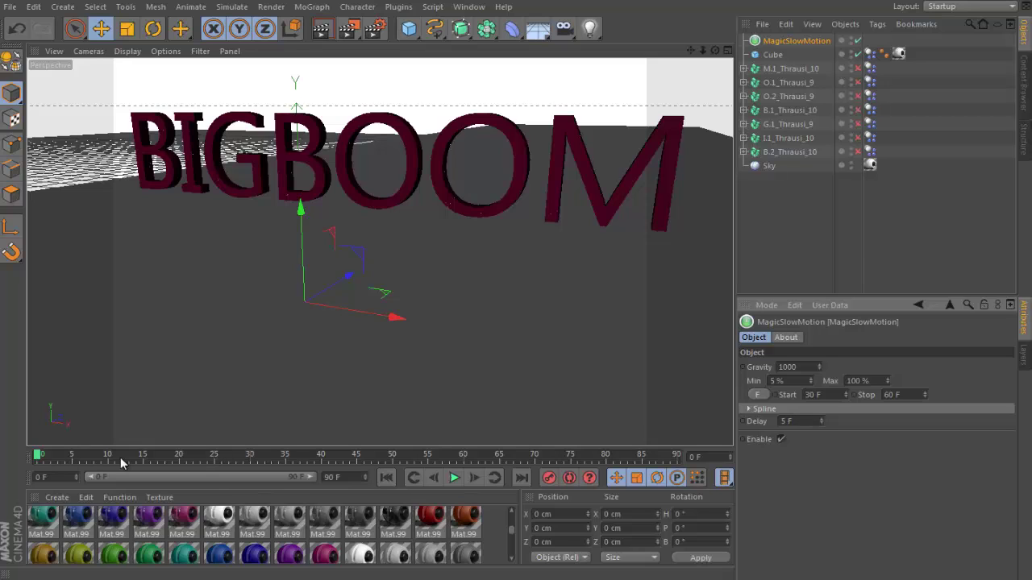
Play and scrub through the timeline to examine how MagicSlowMotion affects the shattering letters, ending at frame 75
drag(38, 455, 124, 460)
click(454, 478)
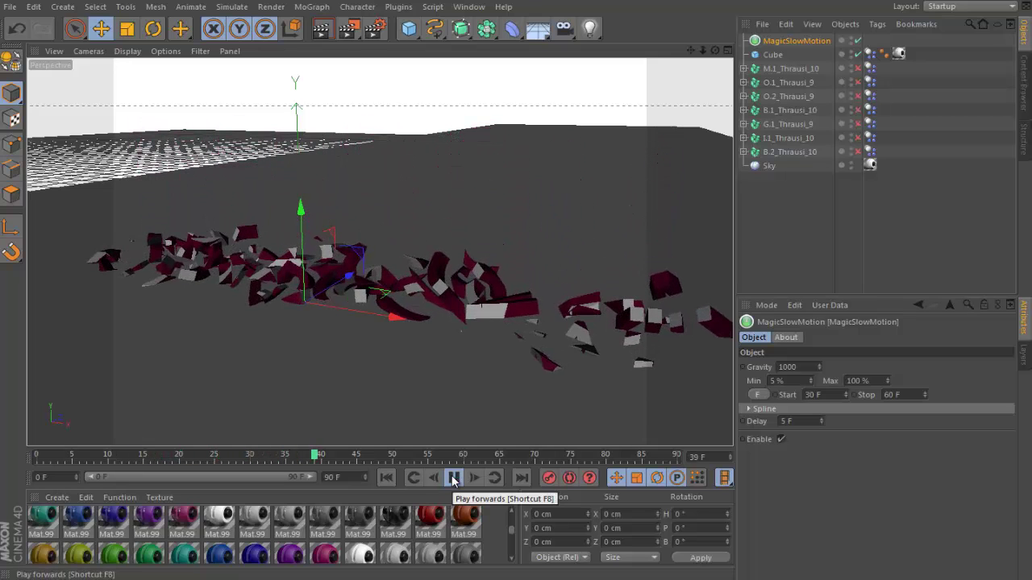
click(453, 478)
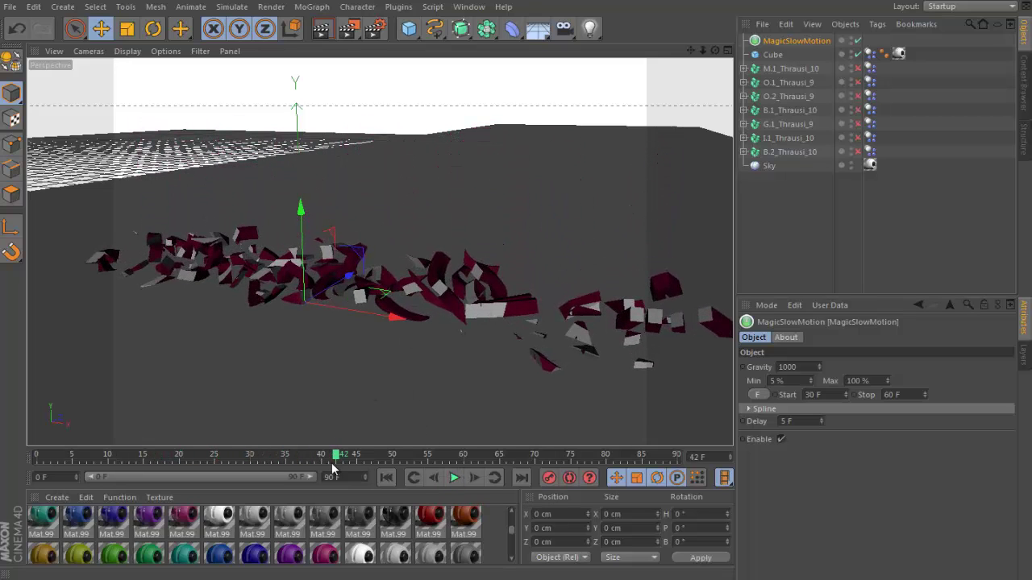
drag(337, 461, 308, 458)
click(387, 478)
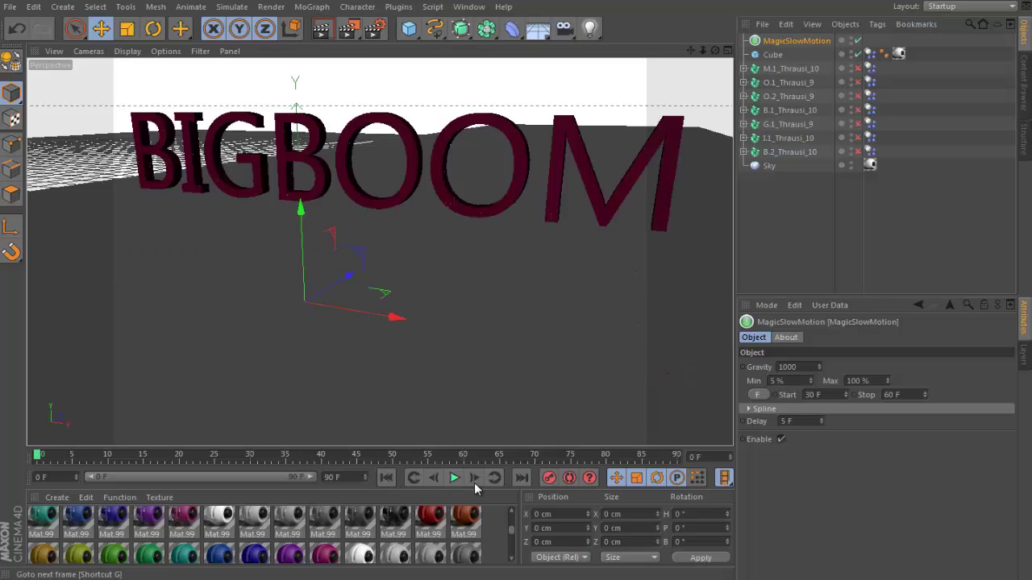
drag(37, 457, 573, 469)
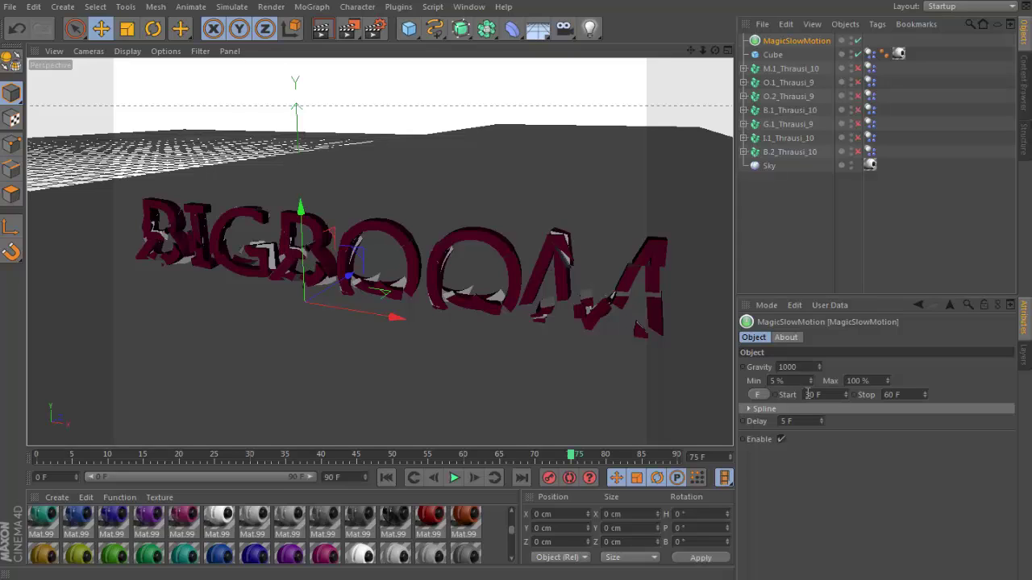
Set the MagicSlowMotion start to 20 F and test-render the view at frame 22 of the simulation
double_click(817, 398)
text(28)
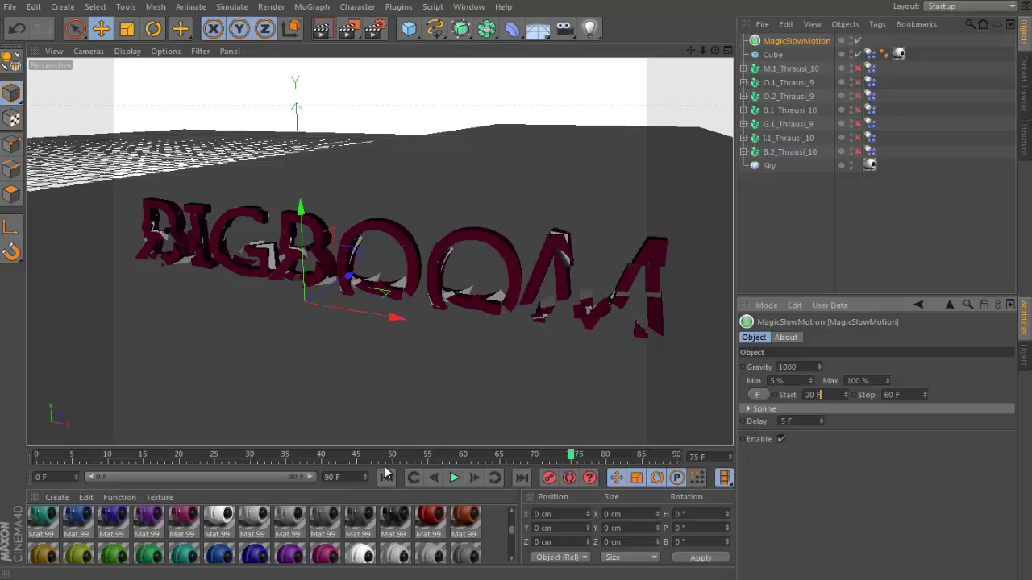
click(456, 480)
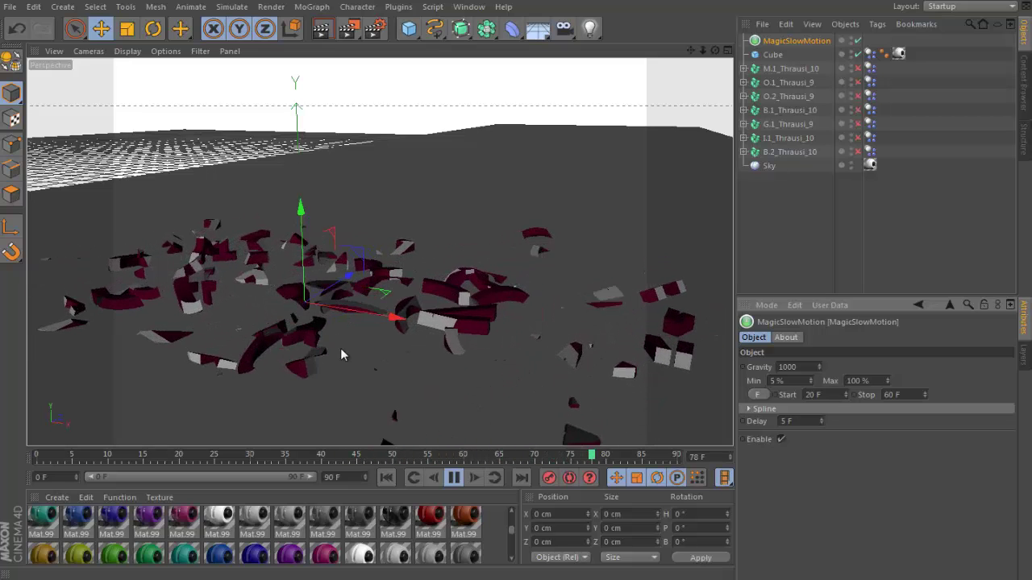
key(F8)
click(323, 31)
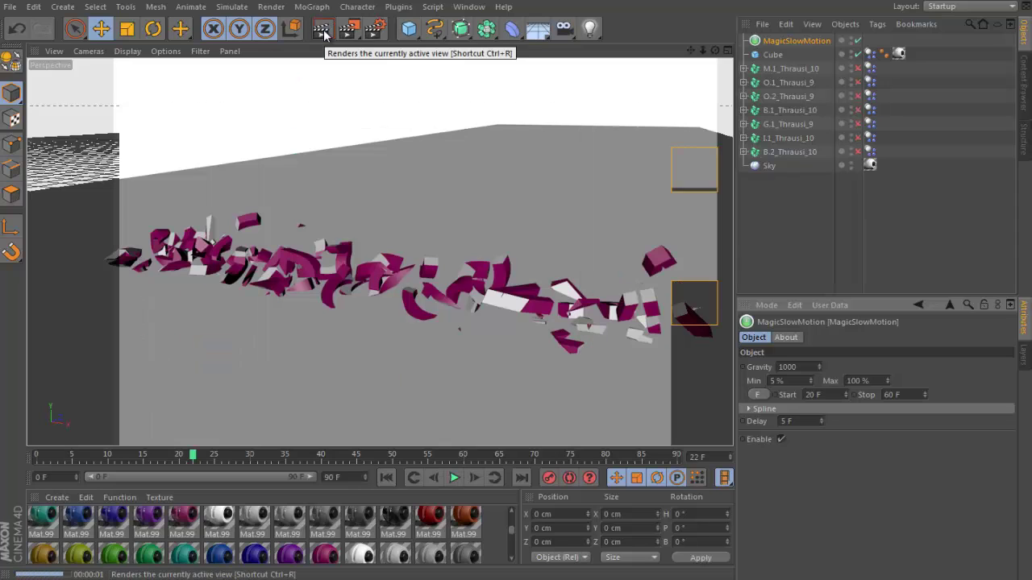
Set the render output size to 1280 x 720 pixels
click(374, 31)
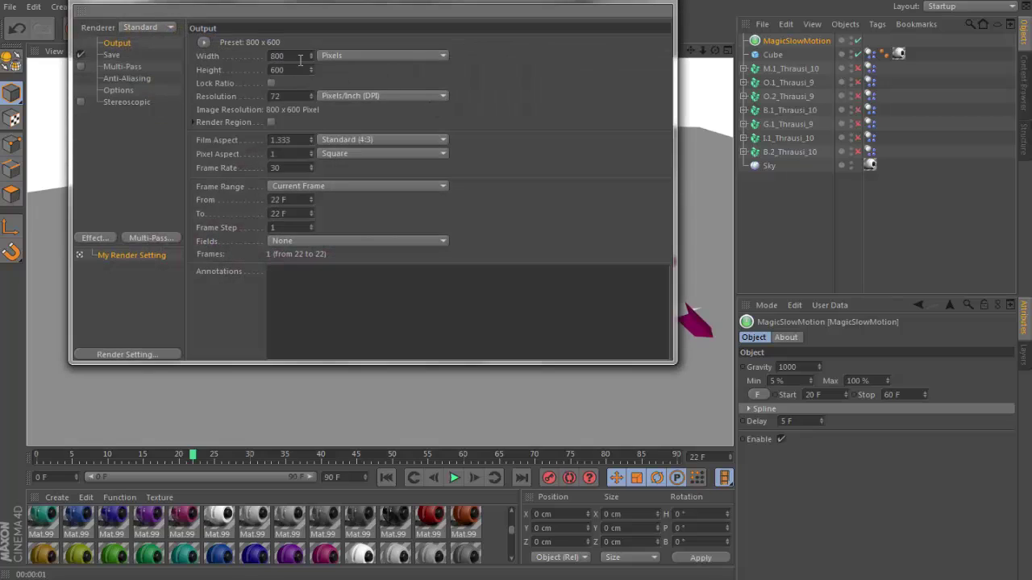
click(300, 55)
text(1280)
click(288, 69)
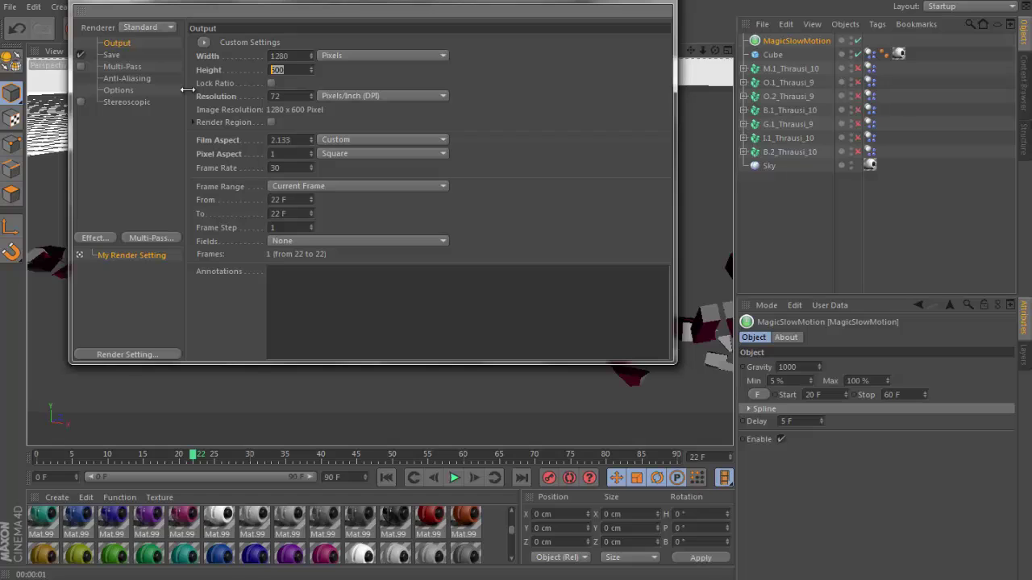
text(720)
Set the render save format to JPEG and accept its quality options
click(114, 55)
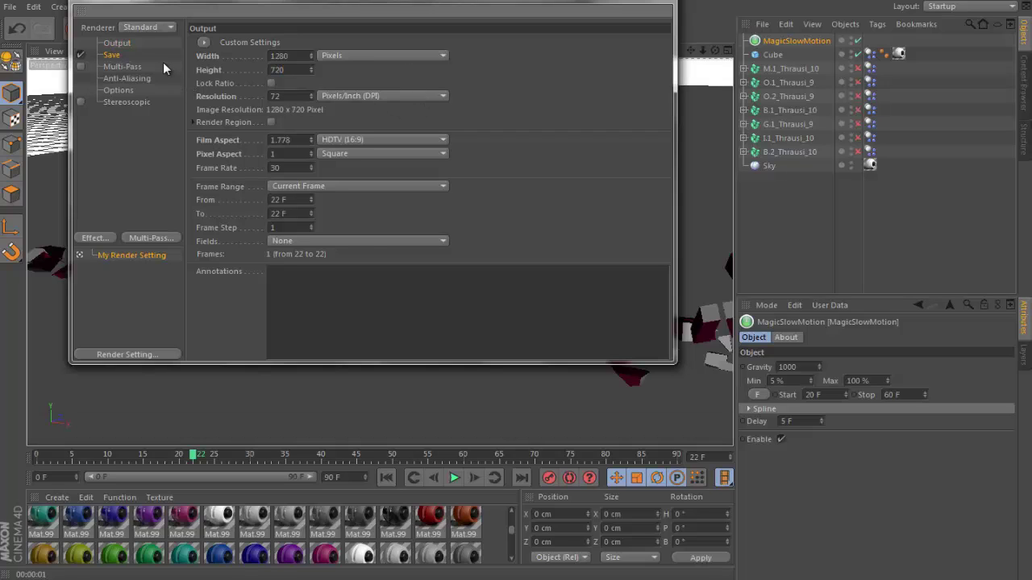
click(386, 81)
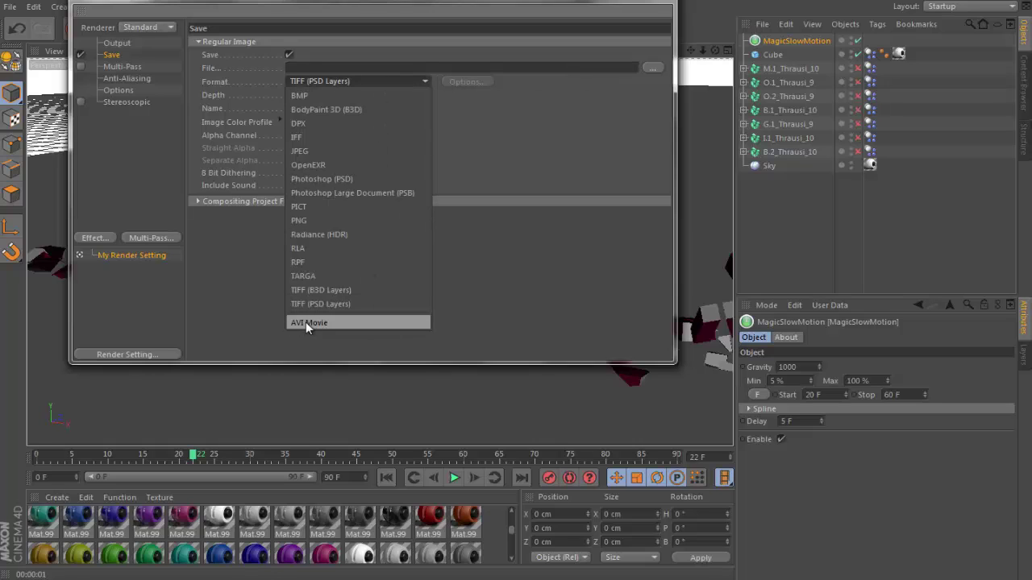
click(322, 152)
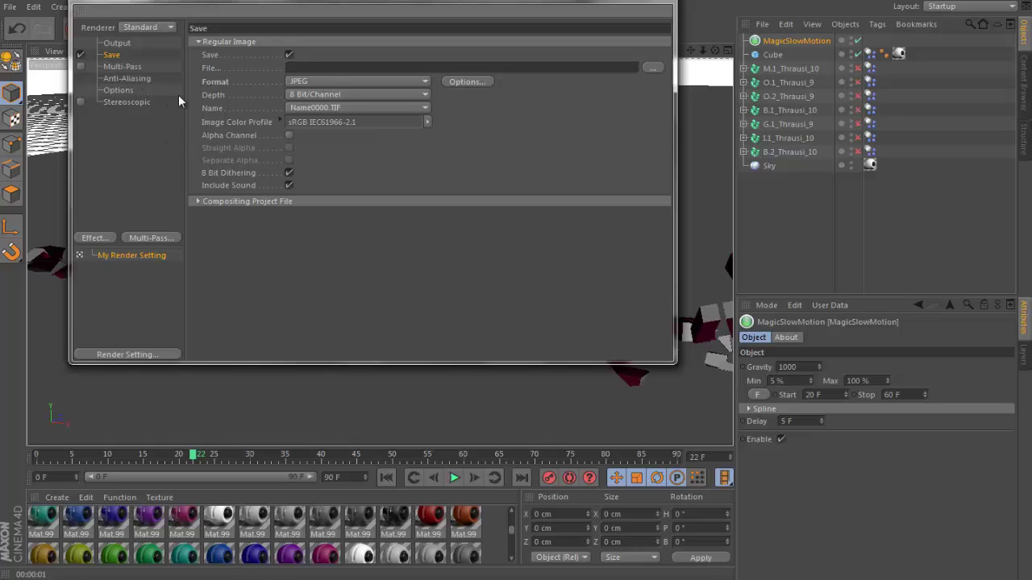
click(323, 83)
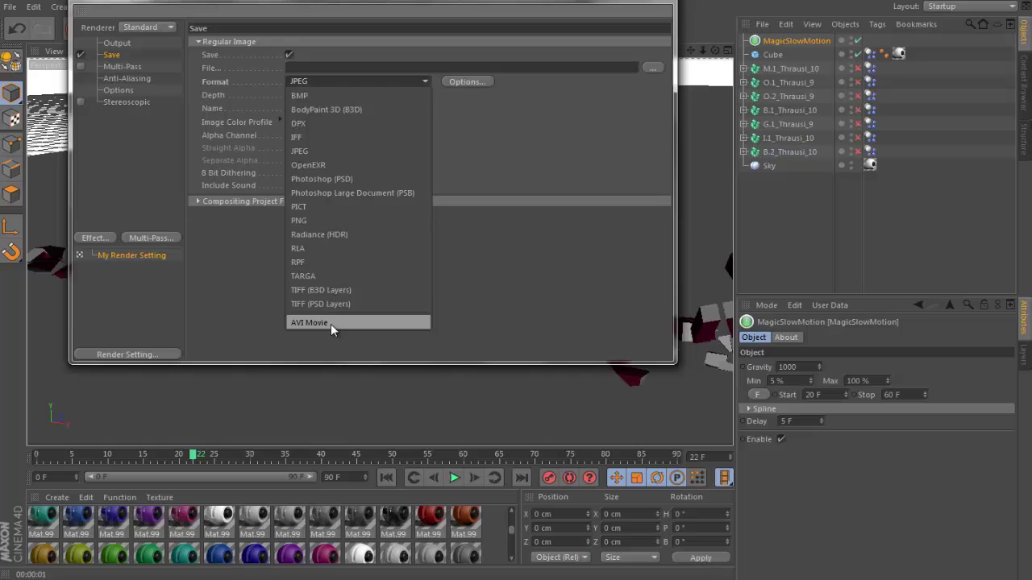
click(372, 79)
click(459, 82)
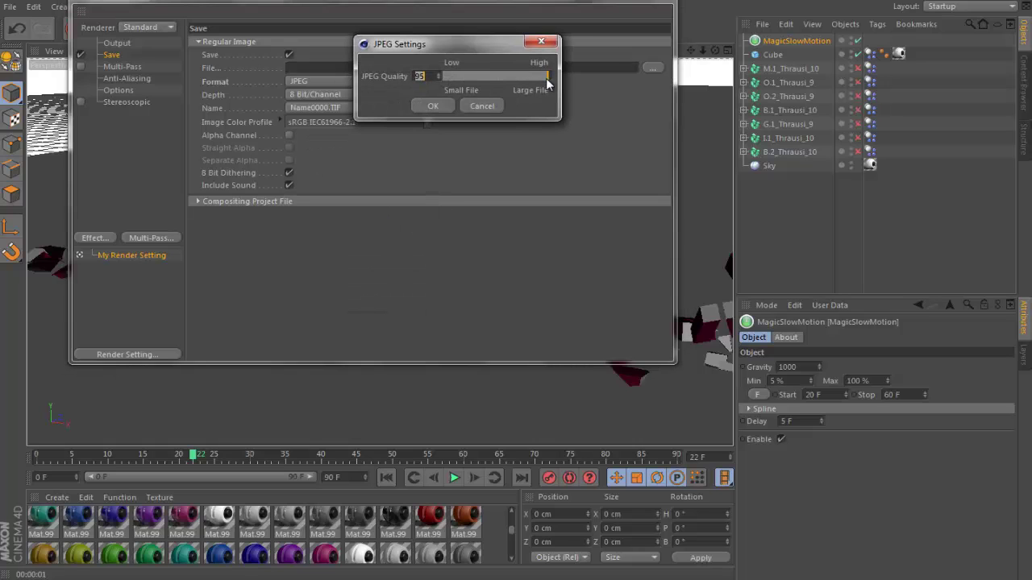
click(440, 107)
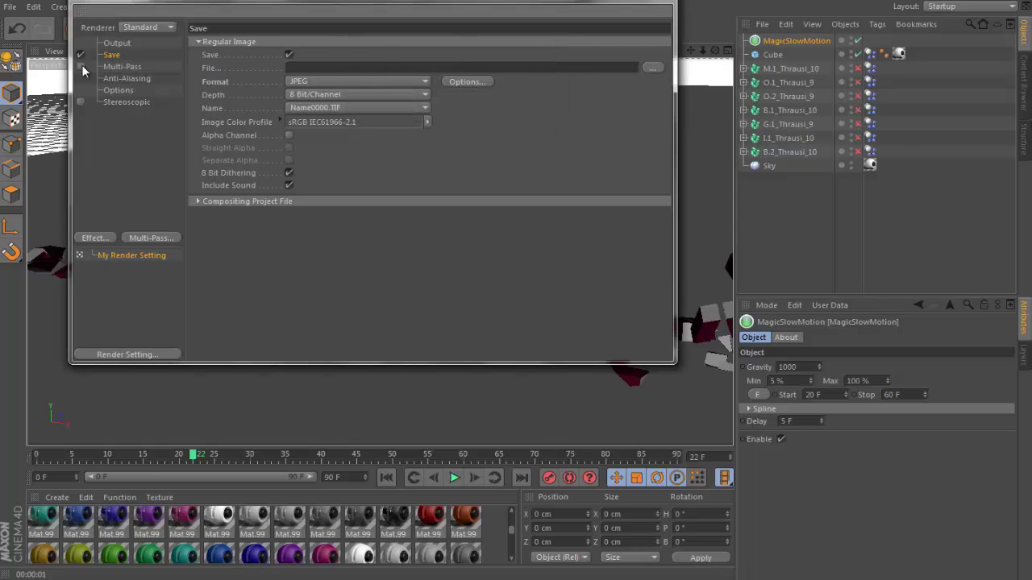
Add the Ambient Occlusion and Global Illumination effects to the render settings and render the current view
click(95, 238)
click(159, 266)
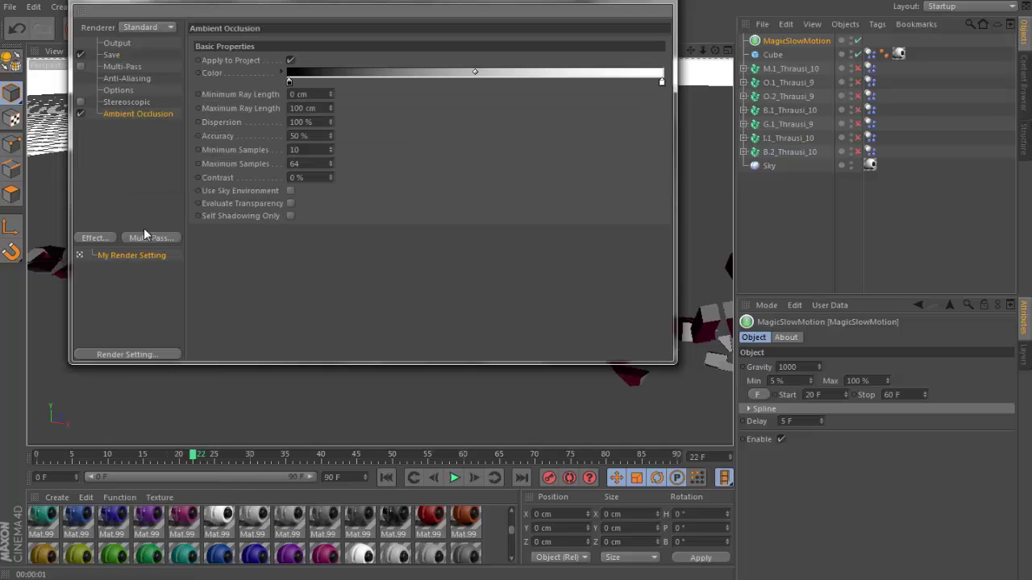
click(96, 239)
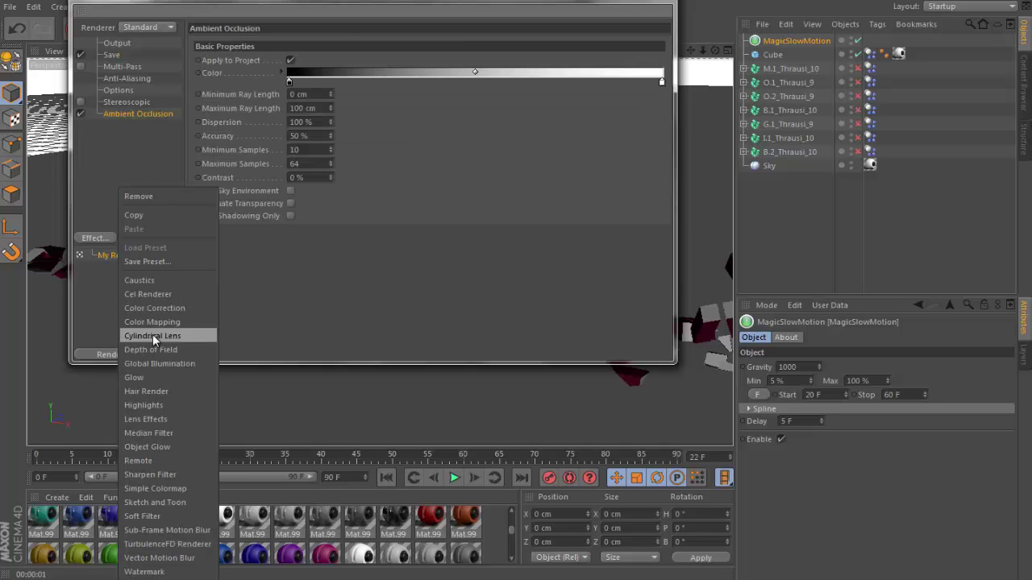
click(155, 363)
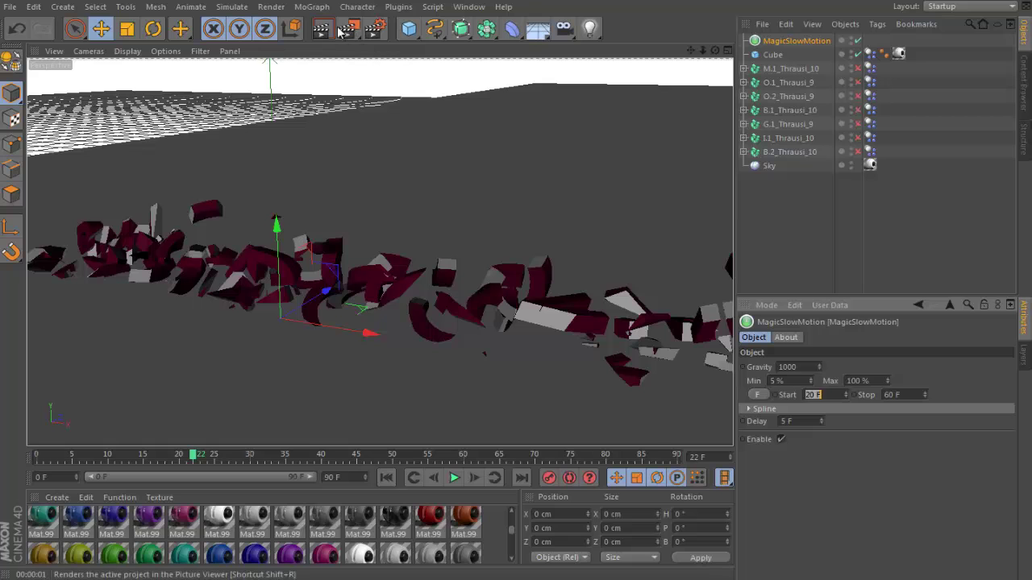
click(326, 30)
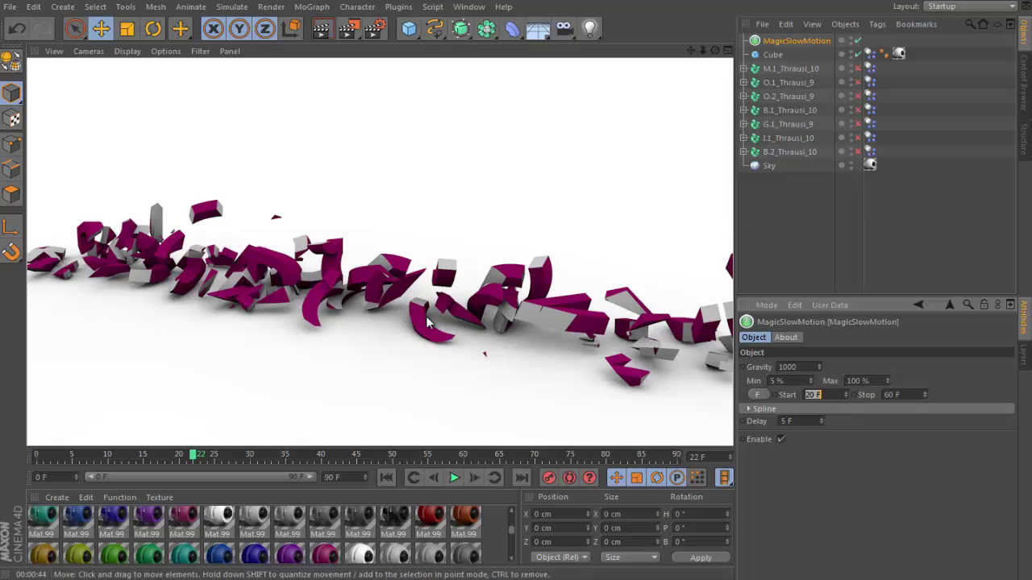
Replay the simulation from the start to frame 17 and render the view of the letters breaking apart
click(184, 457)
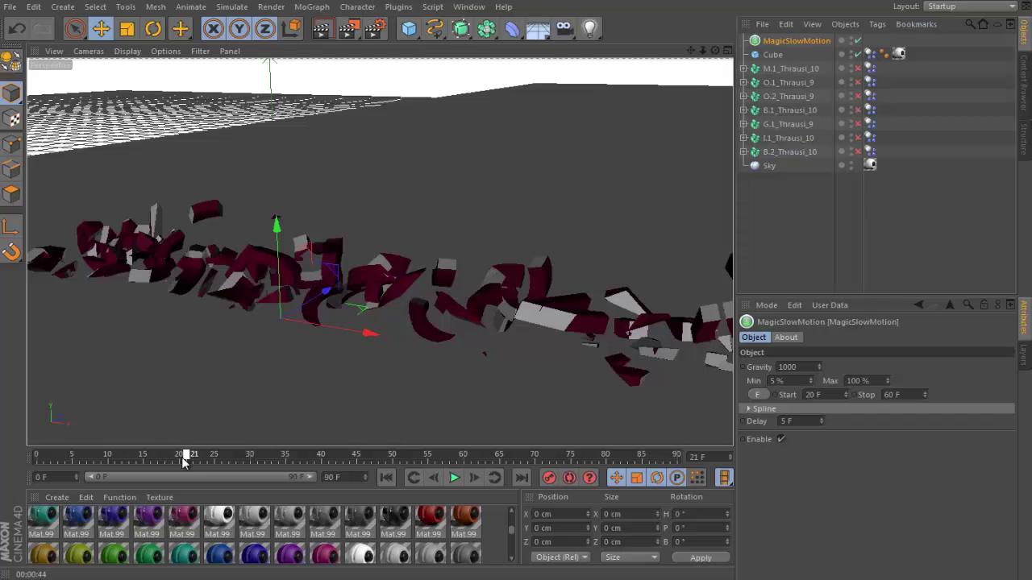
click(387, 477)
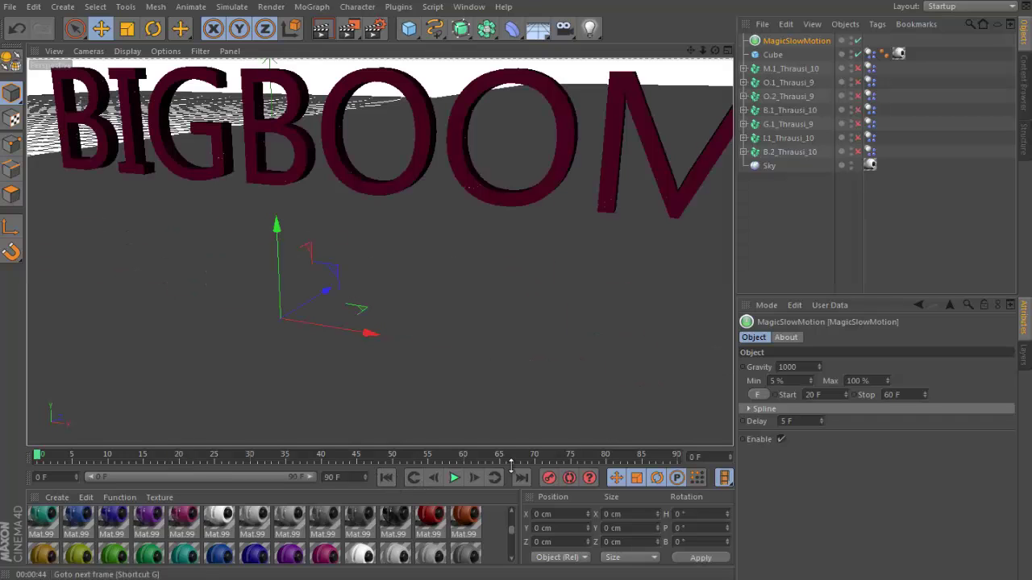
click(455, 478)
click(454, 478)
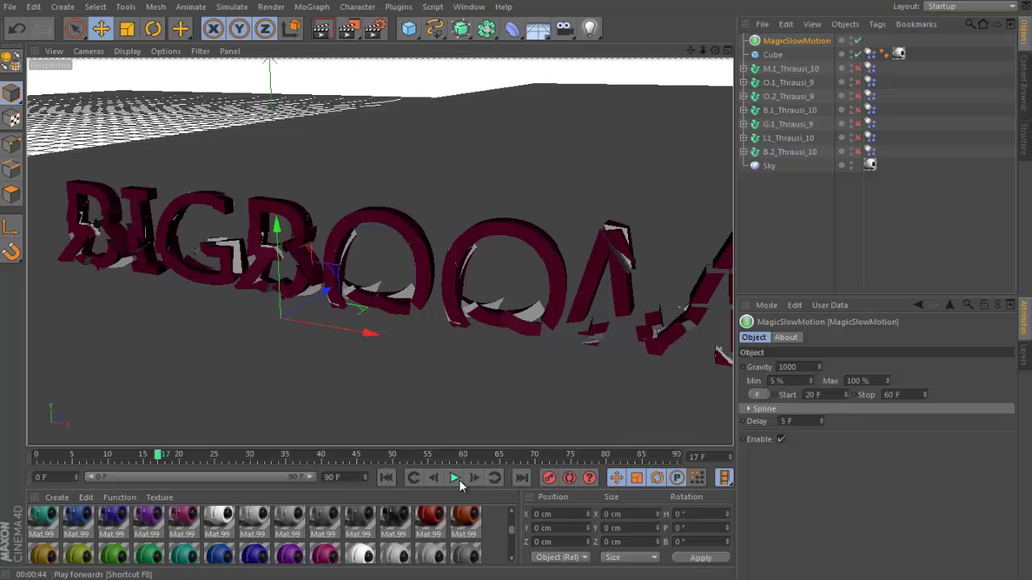
click(322, 29)
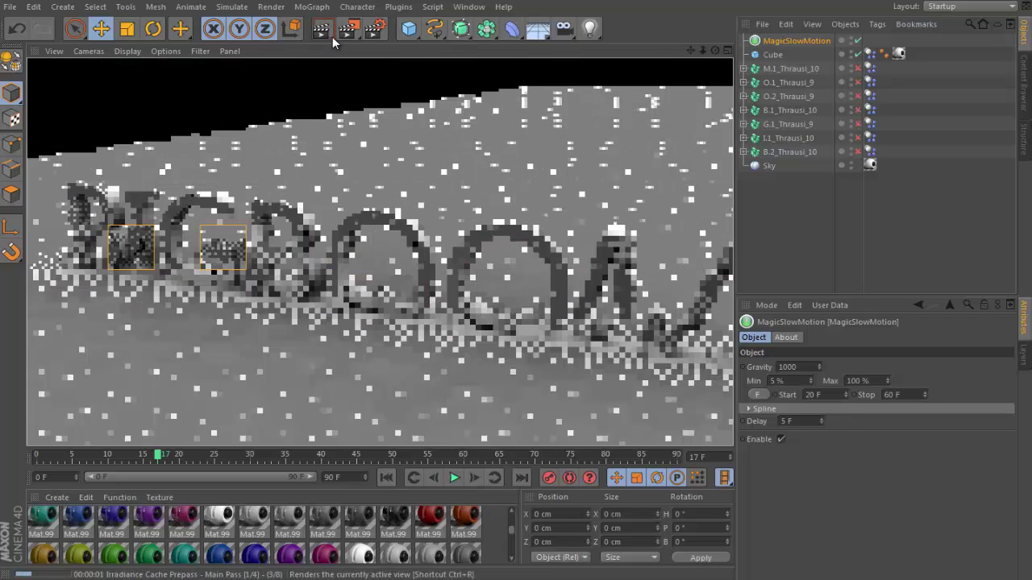